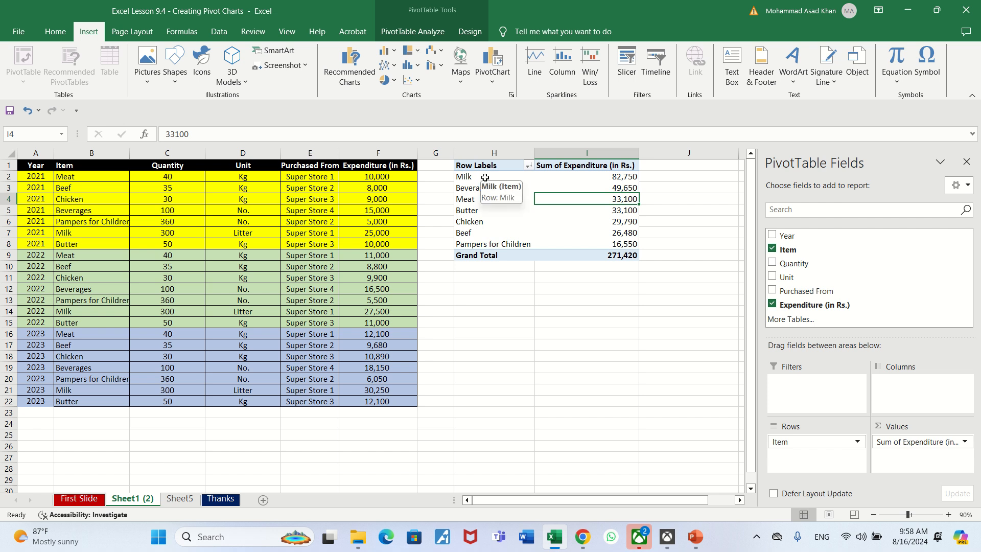
left_click(485, 178)
key("Up")
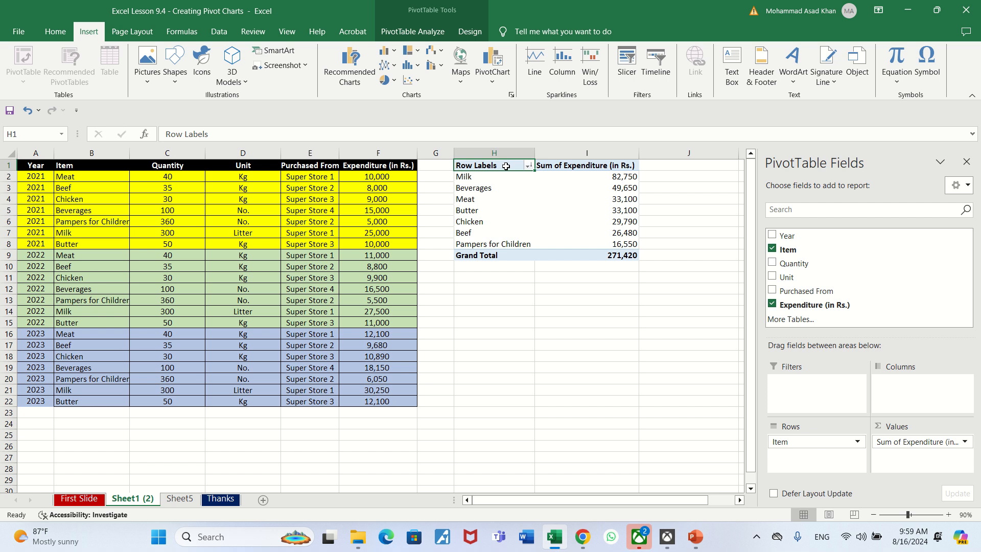
key("shift+Right")
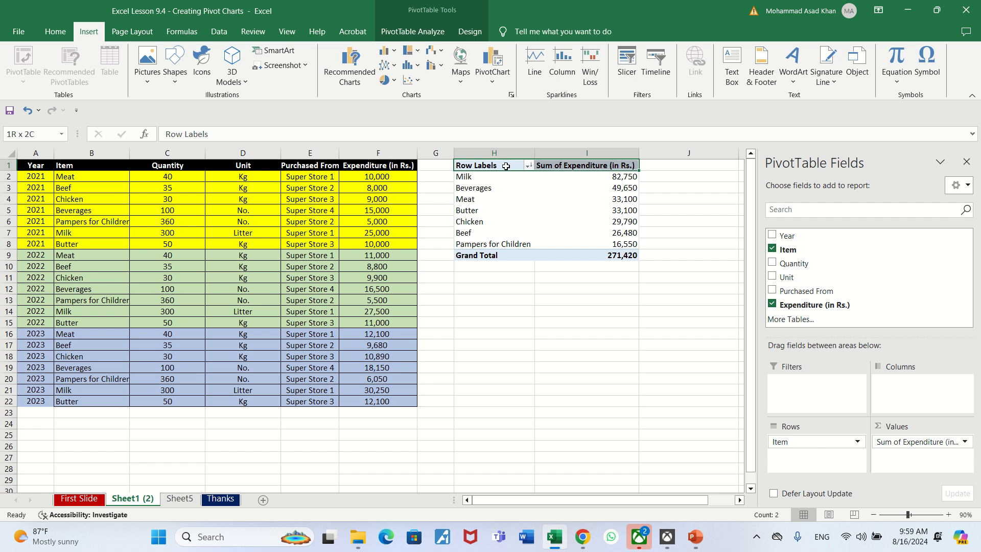
key("shift+Down")
key("shift+Down")
key("shift+Down")
key("shift+Down")
key("shift+Down")
key("shift+Down")
key("shift+Down")
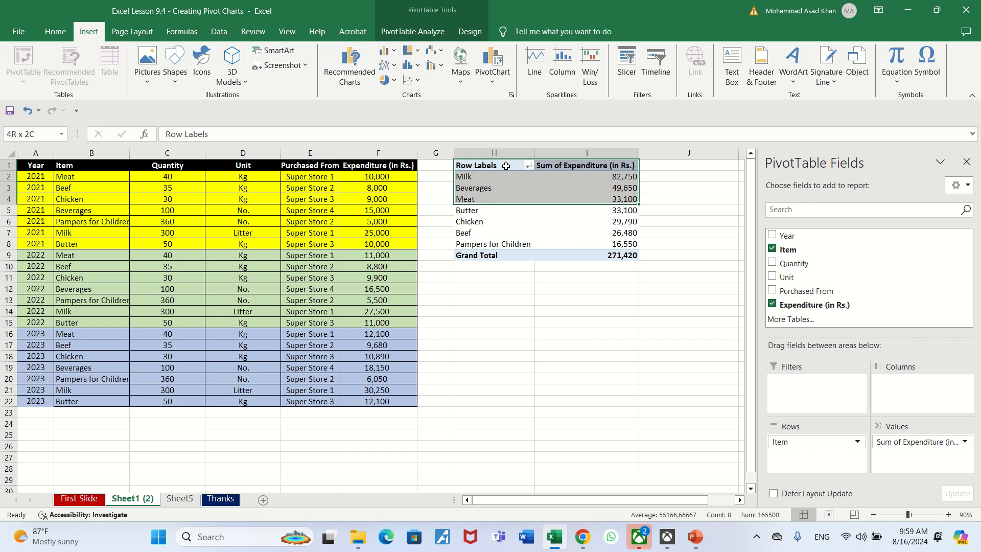
key("shift+Down")
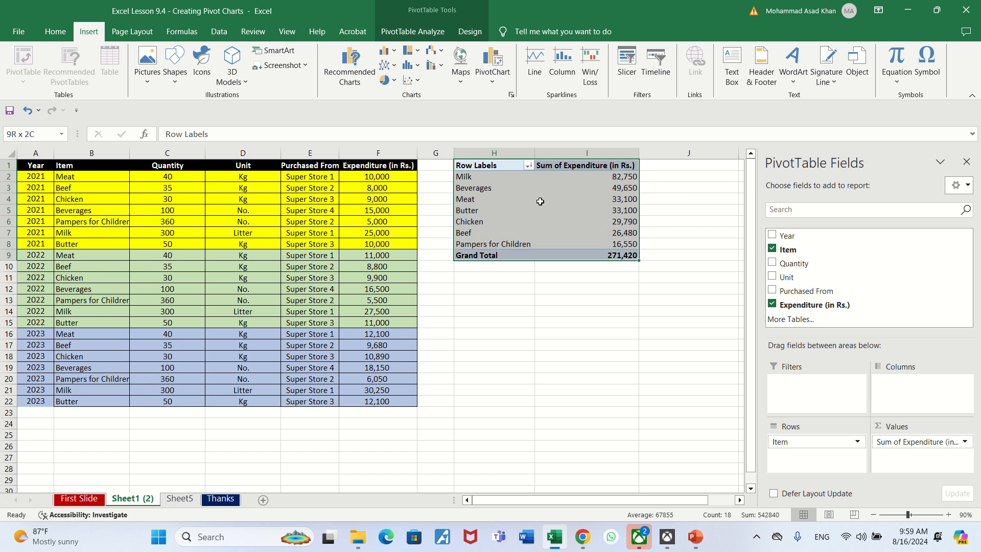
left_click(594, 203)
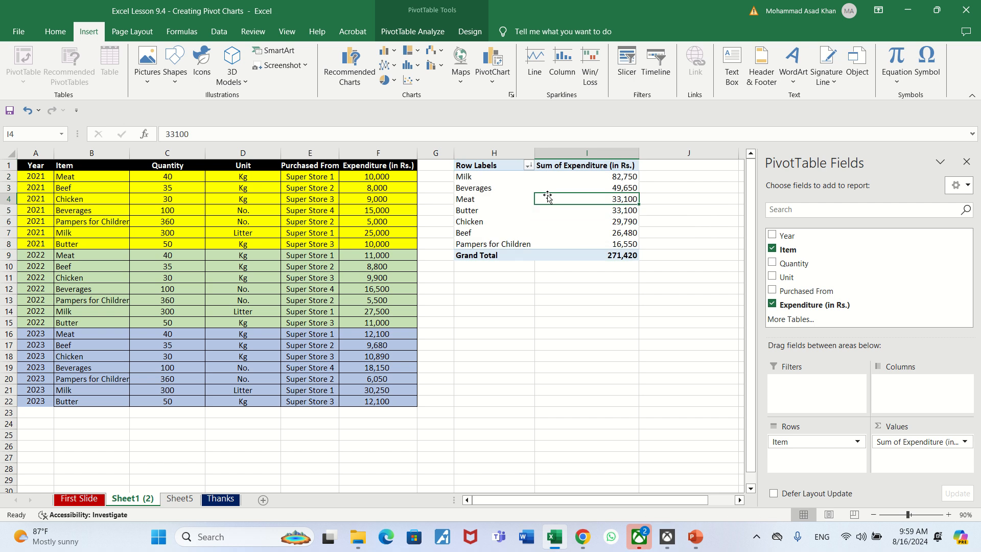
Insert a 3-D pie chart from the whole pivot table range H1:I9 and place it directly below the table.
left_click(491, 167)
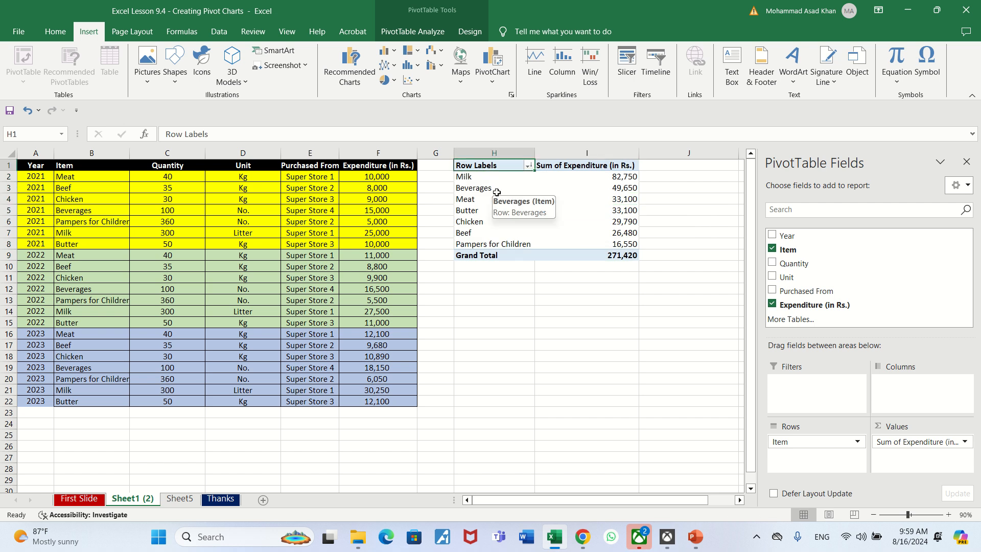
left_click(503, 182)
left_click(507, 176)
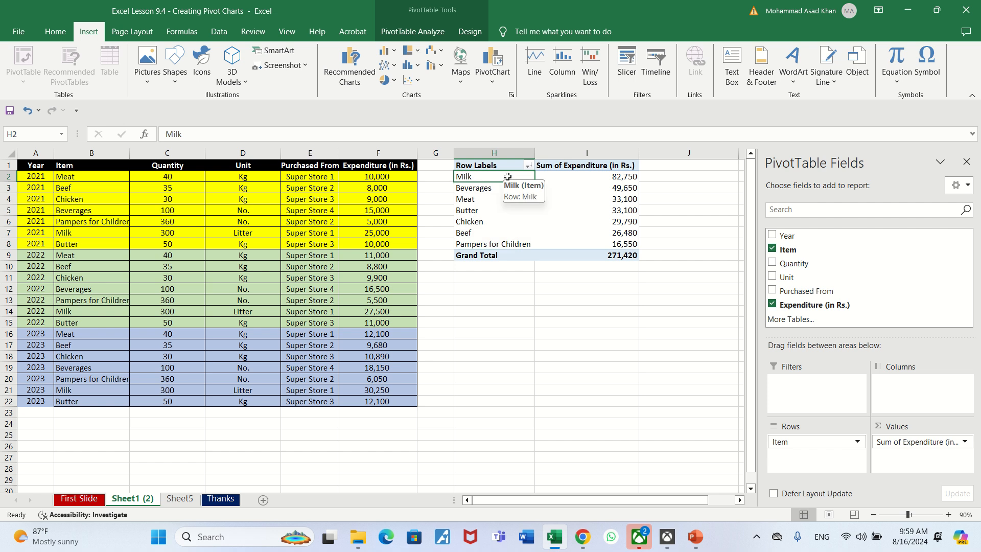
key("Up")
key("shift+Right")
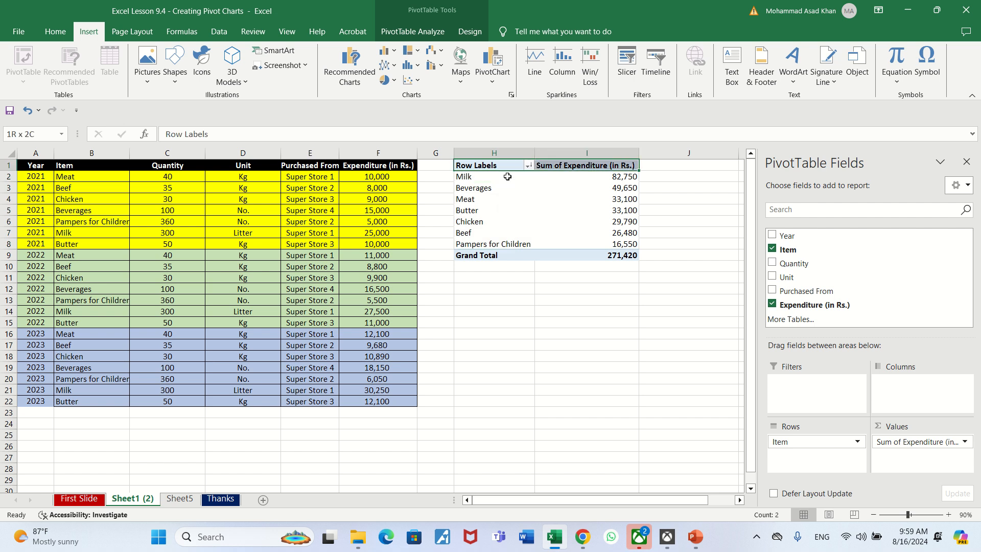
key("shift+Down")
key("shift+Down")
key("shift+Down")
key("shift+Down")
key("shift+Down")
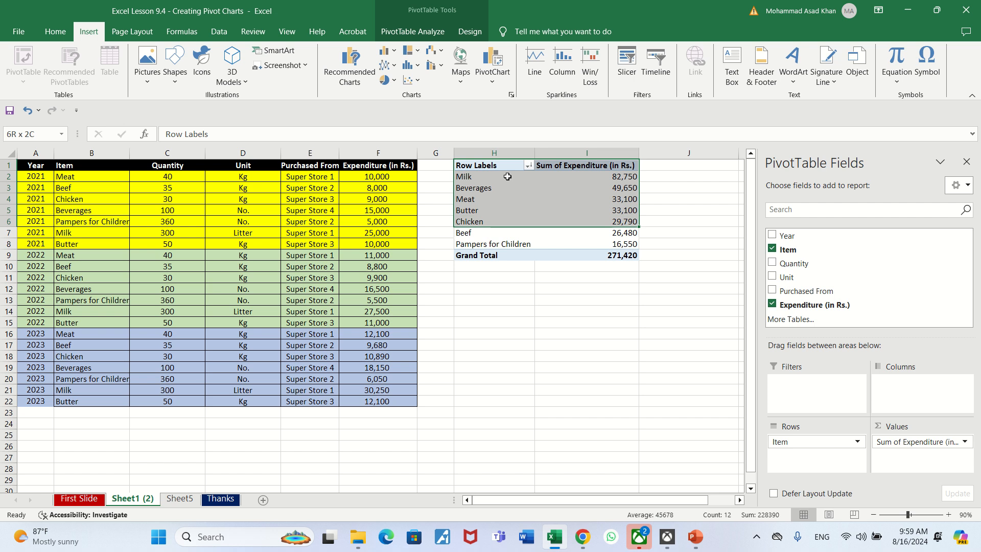
key("shift+Down")
key("shift+Down")
key("shift+Down")
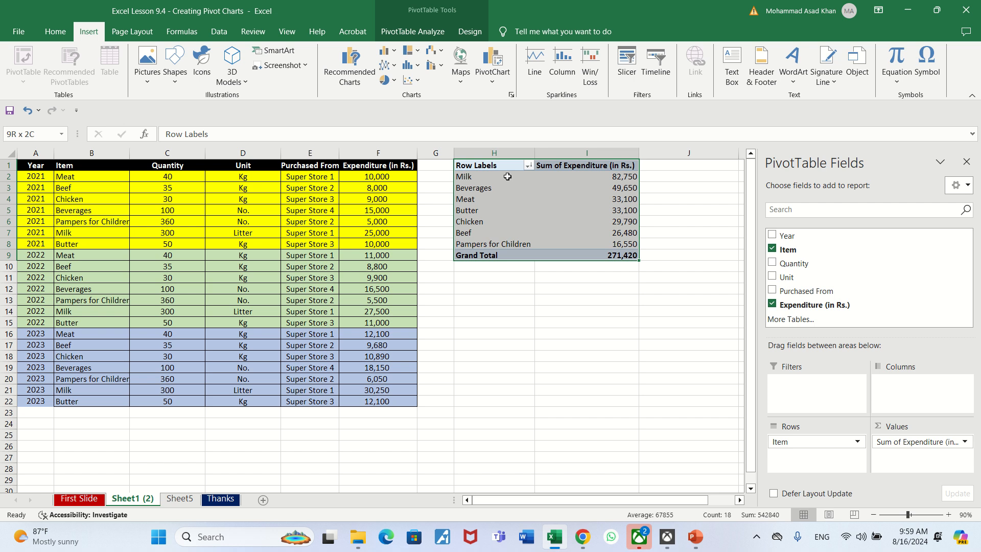
left_click(394, 81)
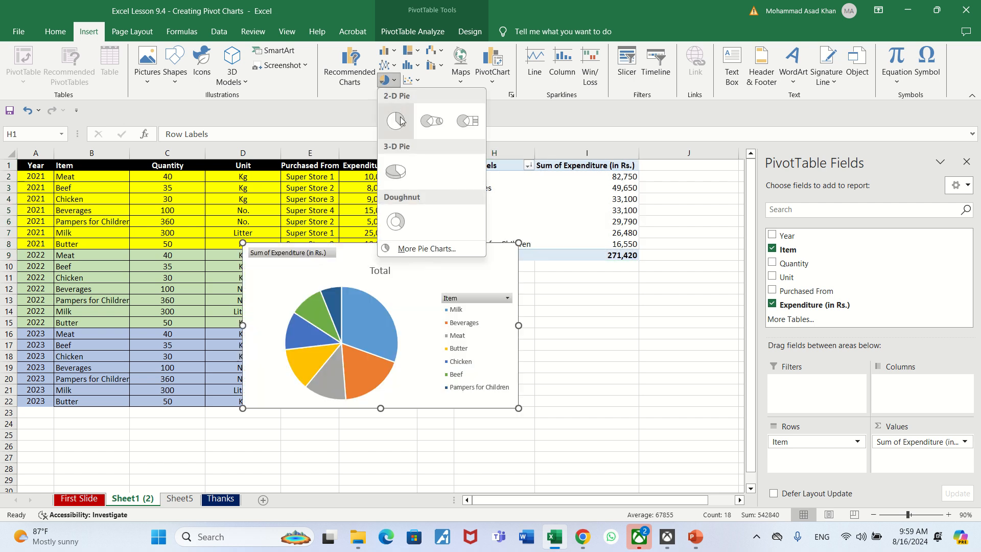
left_click(399, 176)
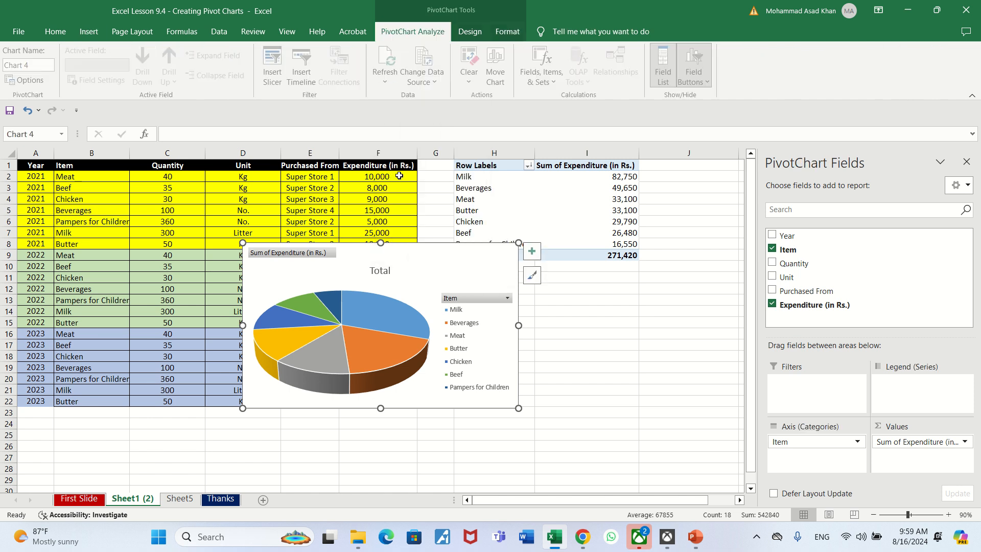
mouse_move(433, 263)
left_mouse_down()
mouse_move(622, 289)
mouse_move(609, 282)
left_mouse_up()
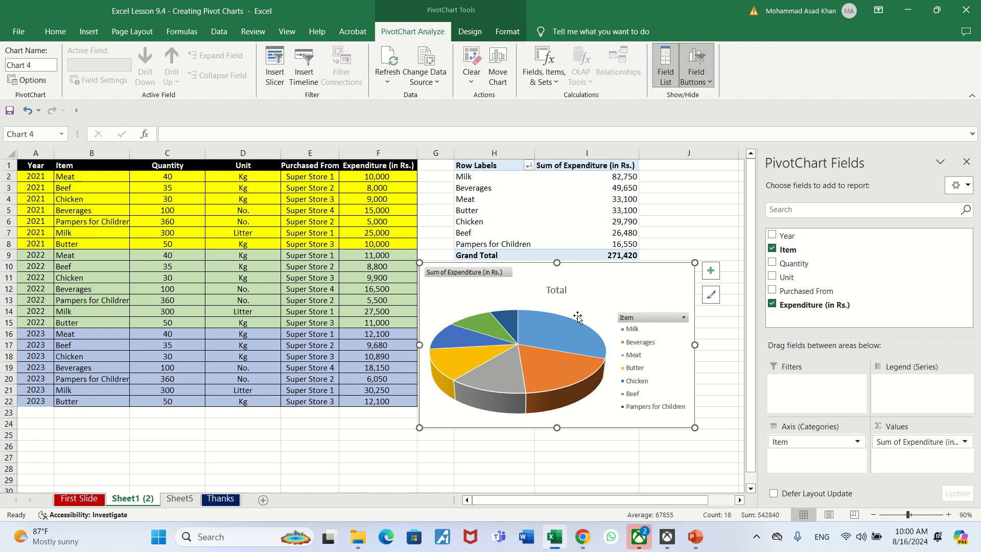
Replace the pie chart's title text with "% Exp. on Items".
left_click(556, 291)
left_click(557, 289)
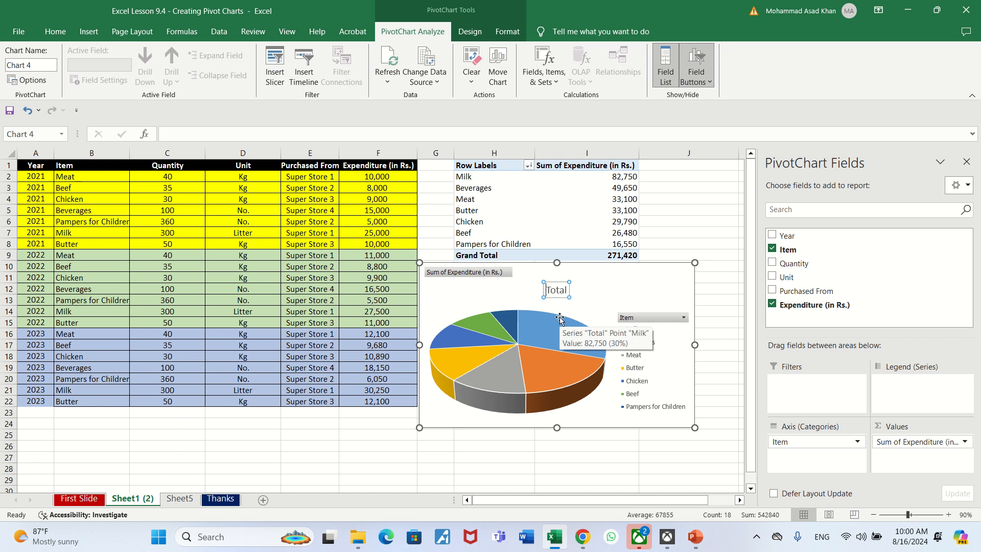
key("shift+Right")
key("shift+Right")
key("shift+Right")
key("shift+Right")
key("shift+Right")
type("% Exp.")
type("on")
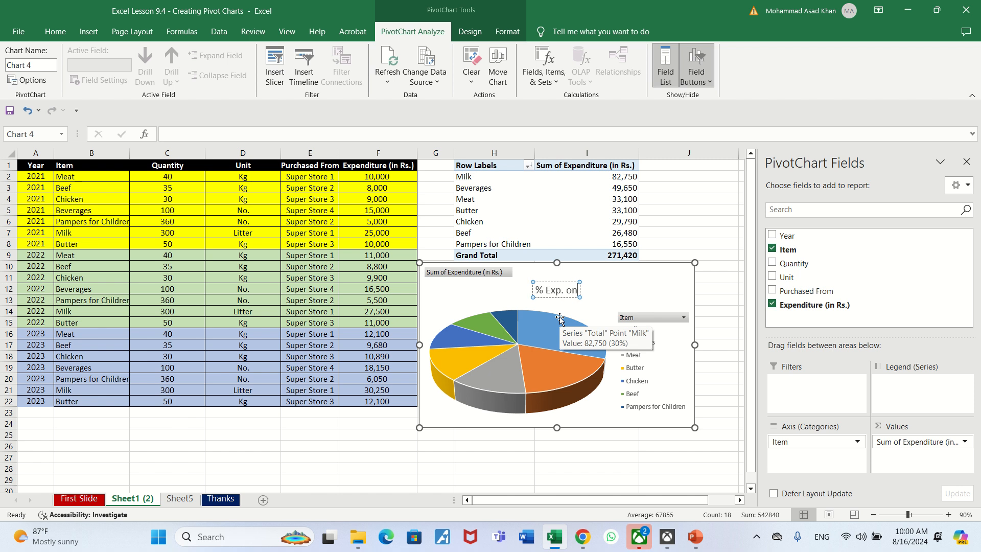
type(" Items")
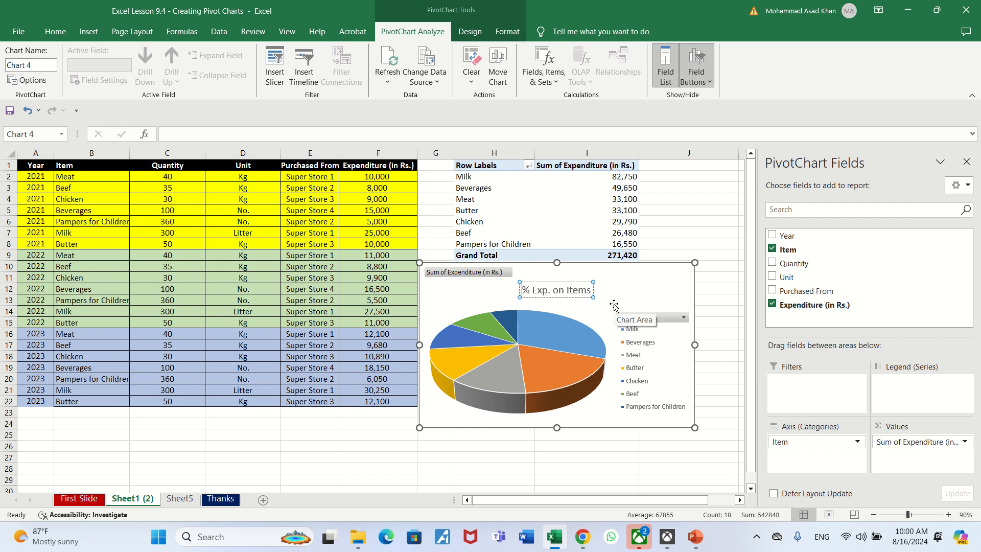
Make the whole chart title bold and underlined.
key("ctrl+shift+Right")
key("ctrl+shift+Right")
key("ctrl+shift+Right")
key("ctrl+shift+Right")
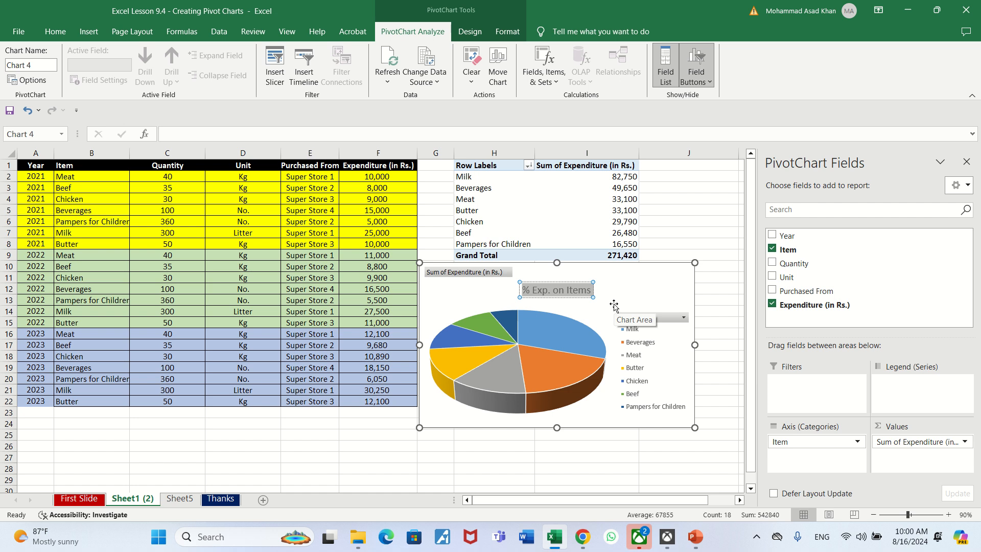
key("ctrl+b")
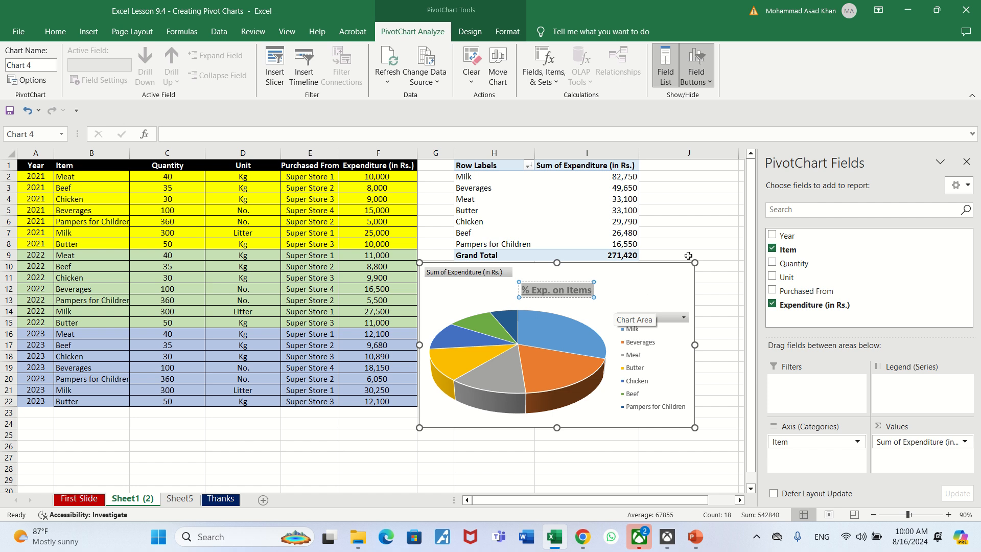
left_click(682, 234)
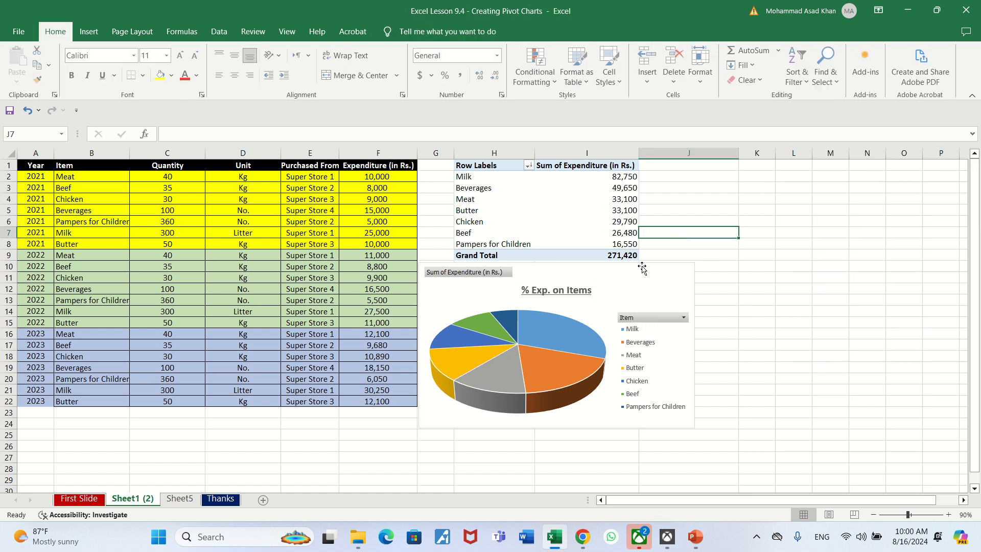
Add plain data labels to all slices of the pie chart's data series.
left_click(619, 287)
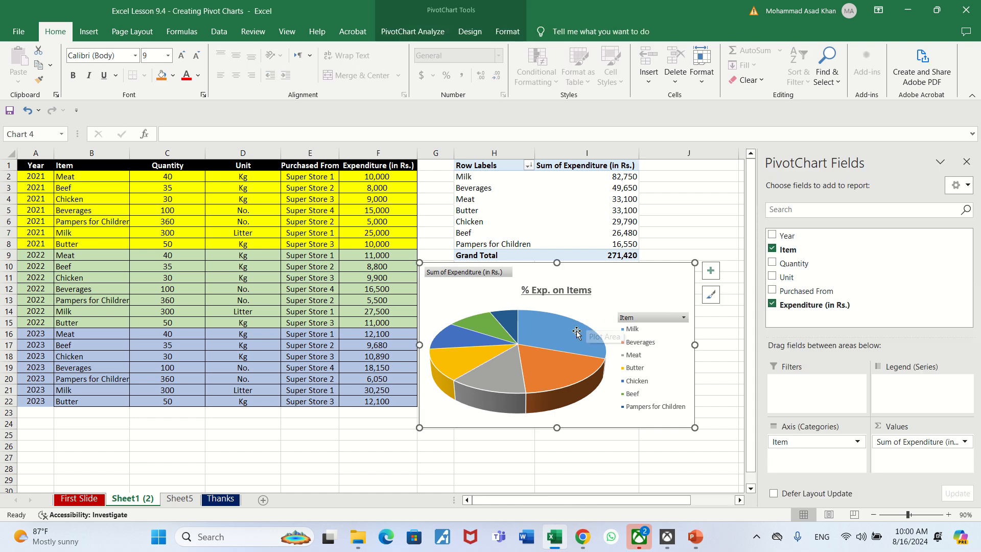
mouse_move(555, 342)
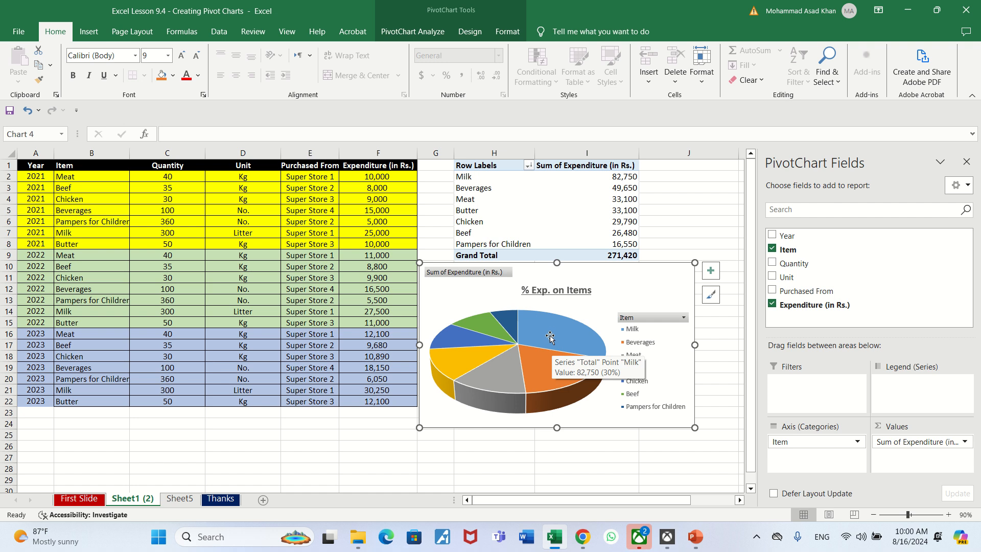
left_click(552, 333)
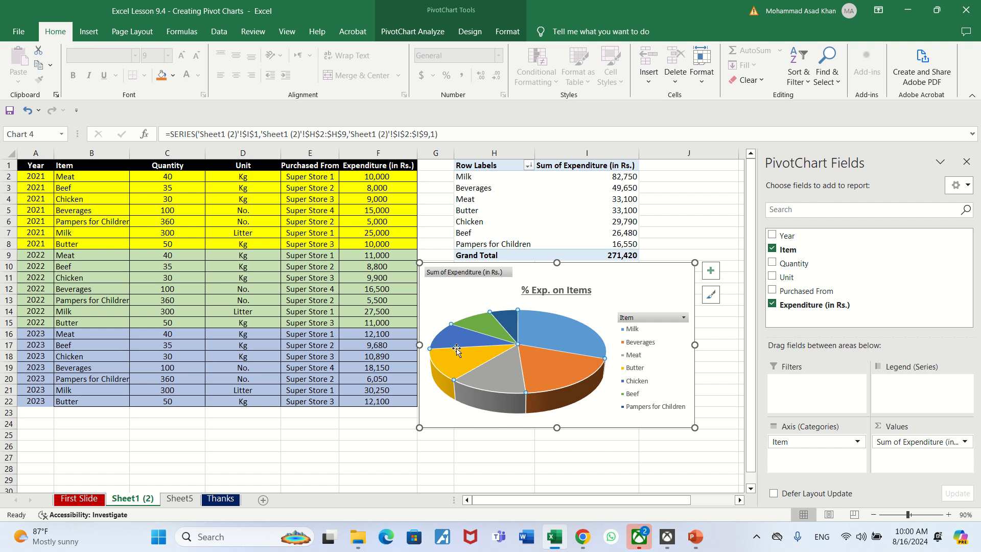
mouse_move(503, 320)
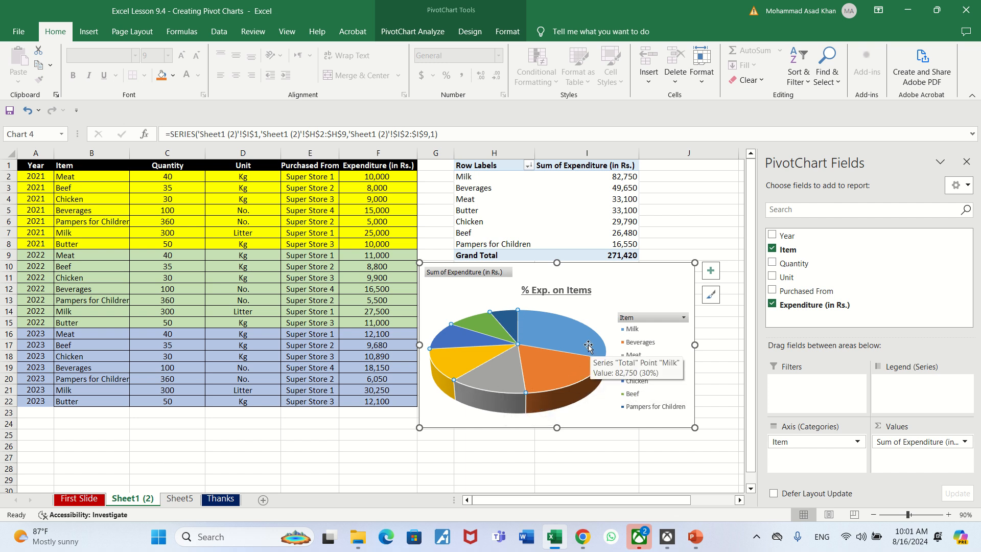
mouse_move(541, 327)
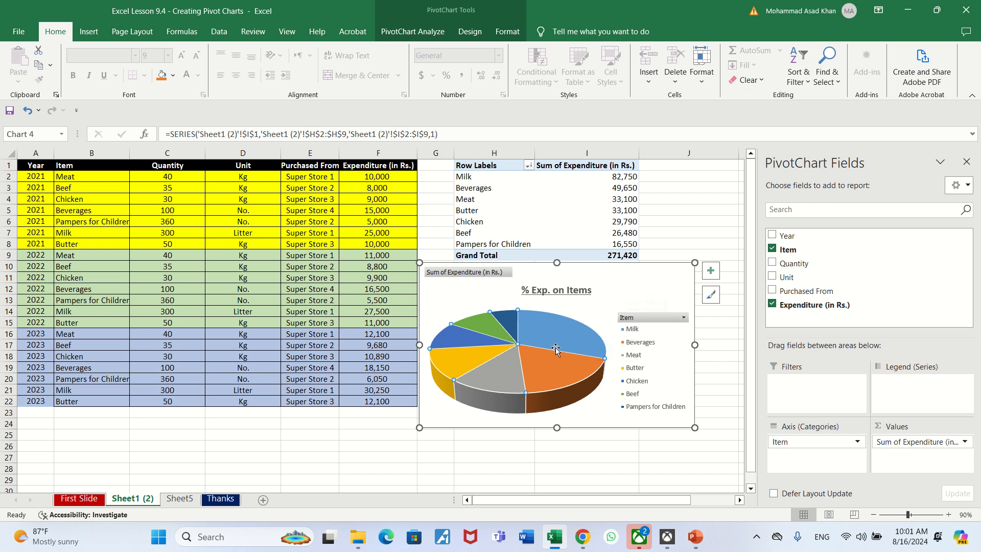
mouse_move(558, 343)
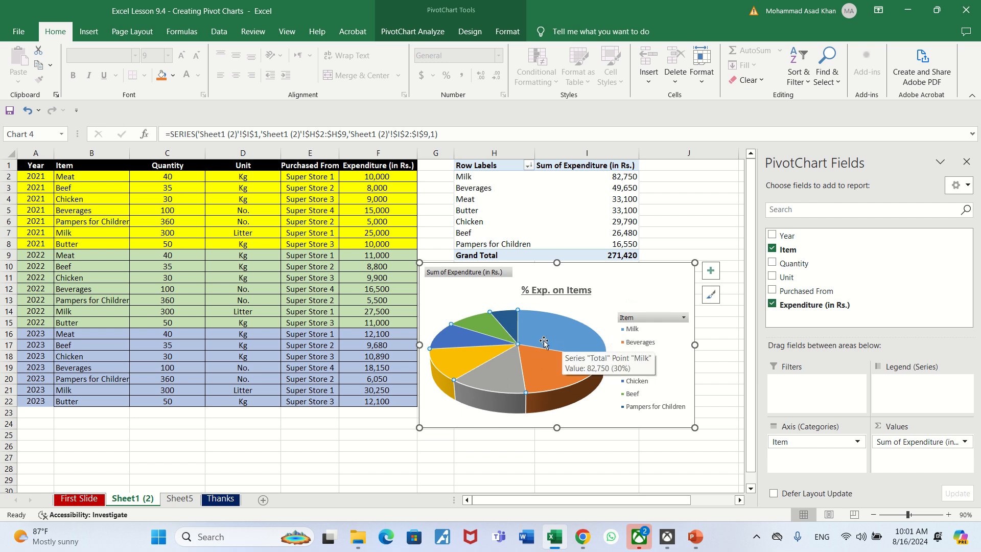
left_click(634, 288)
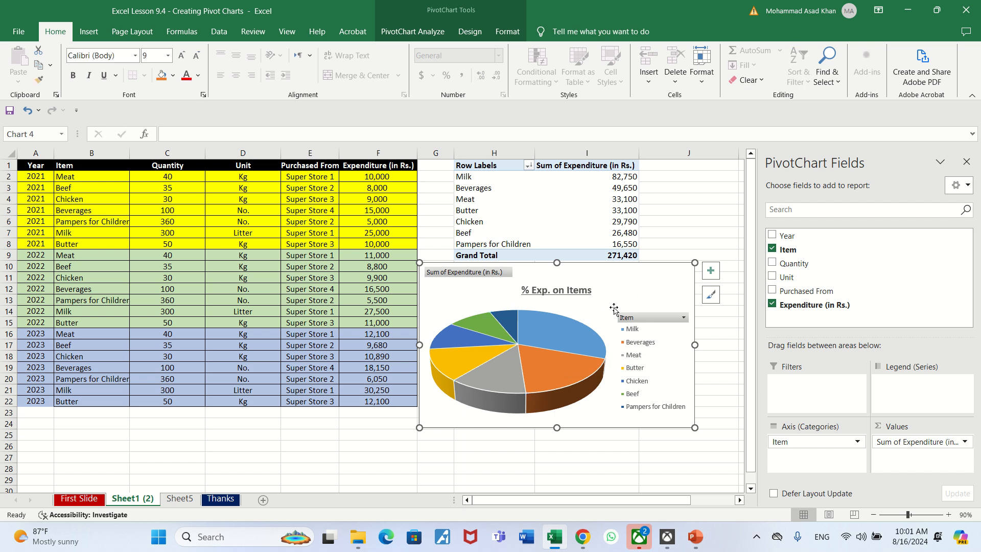
left_click(570, 334)
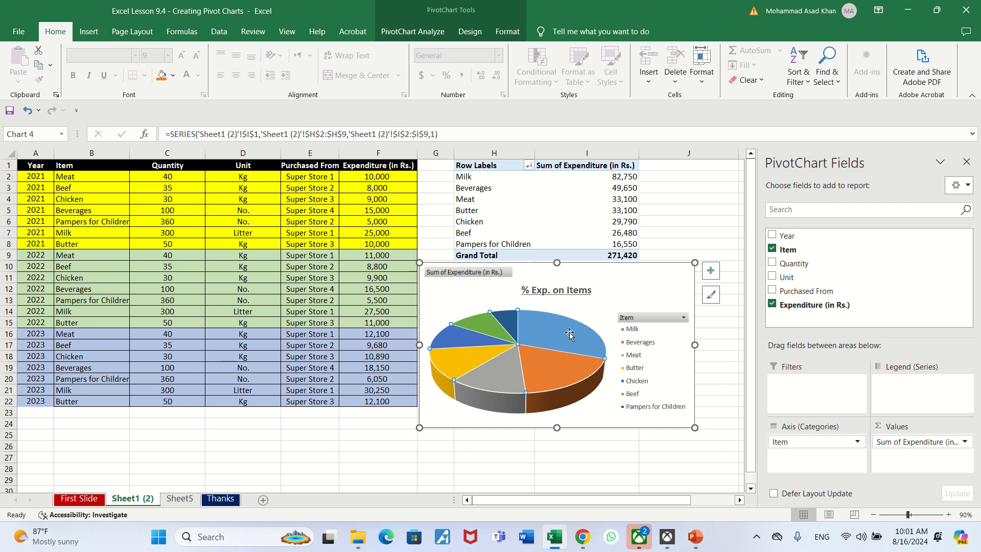
right_click(570, 335)
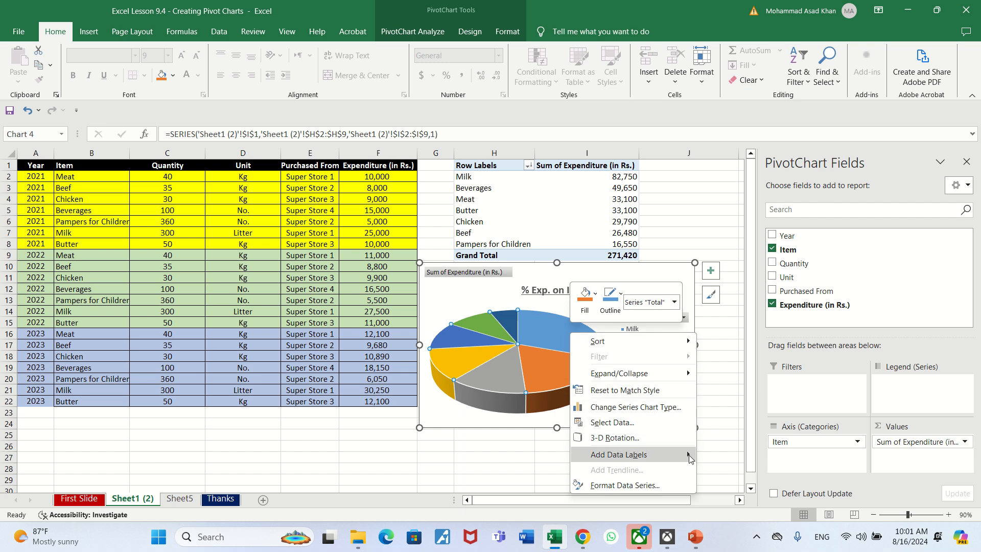
mouse_move(689, 455)
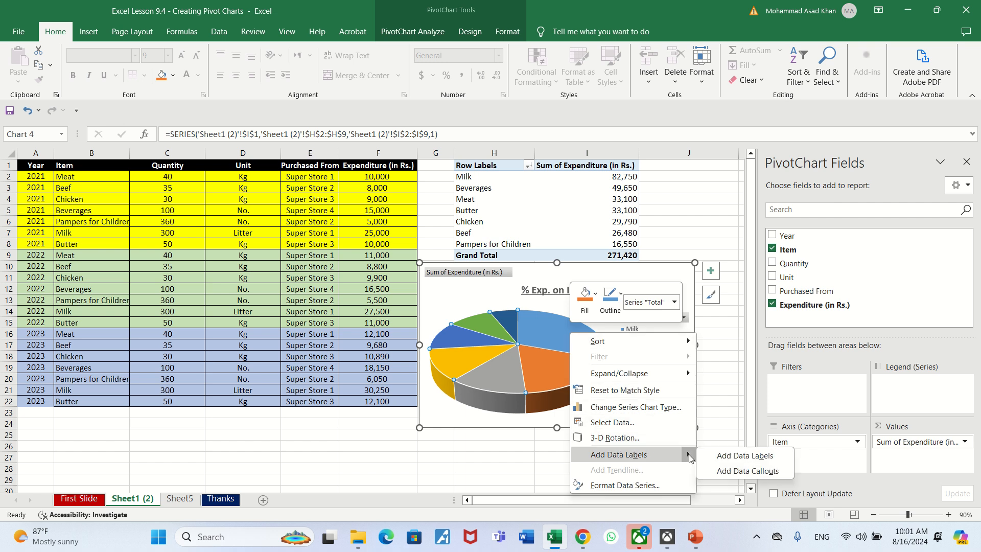
left_click(722, 457)
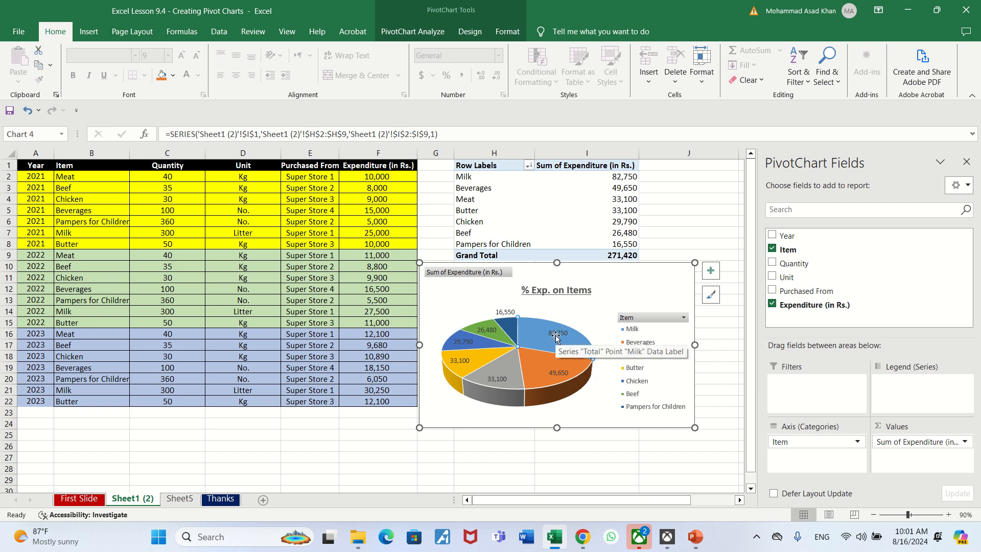
Add the percentage to the data label of the Milk slice, keeping its value.
left_click(556, 335)
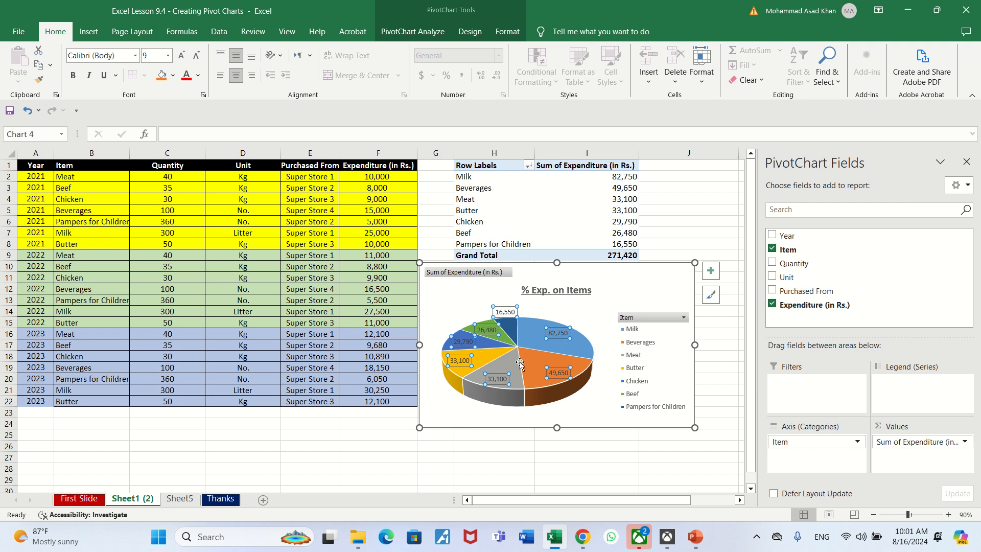
mouse_move(561, 348)
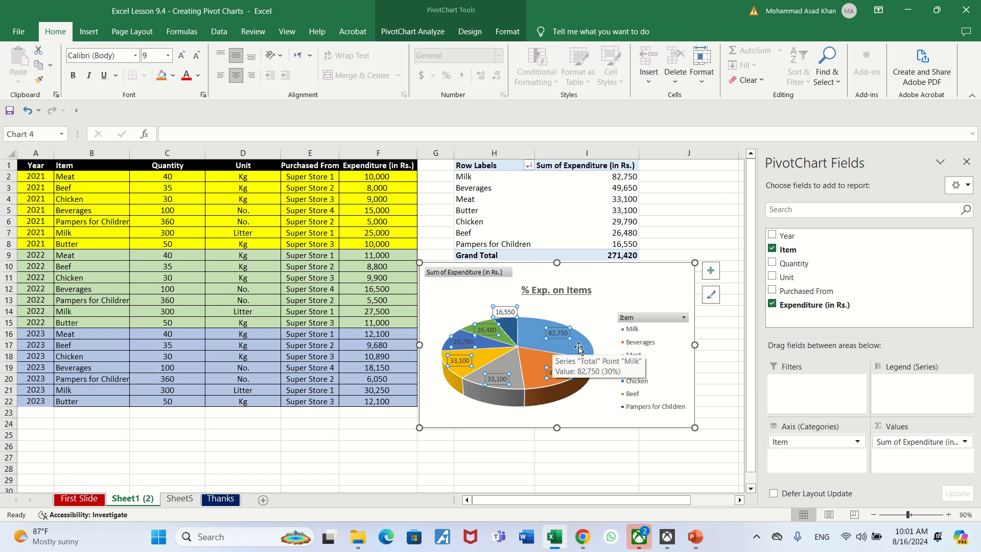
left_click(579, 348)
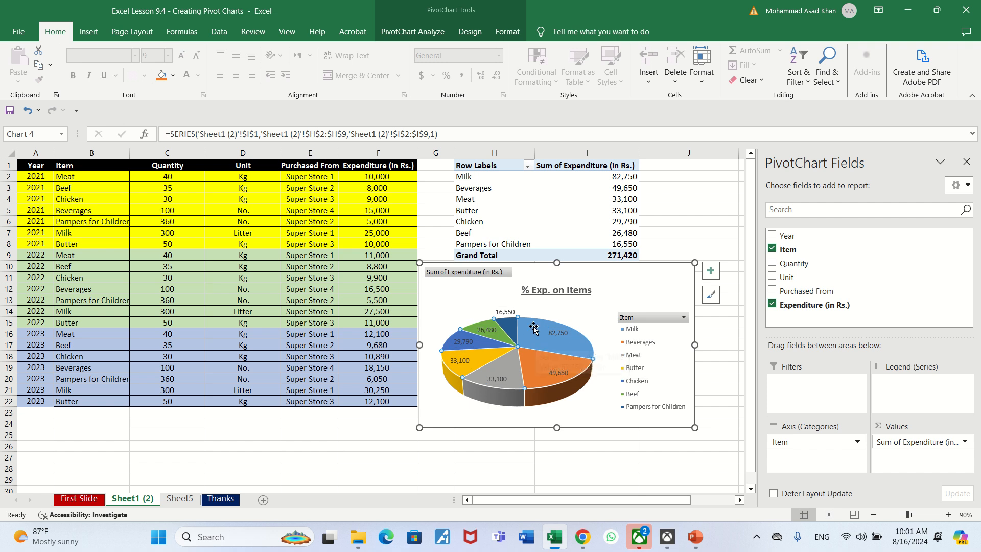
right_click(577, 351)
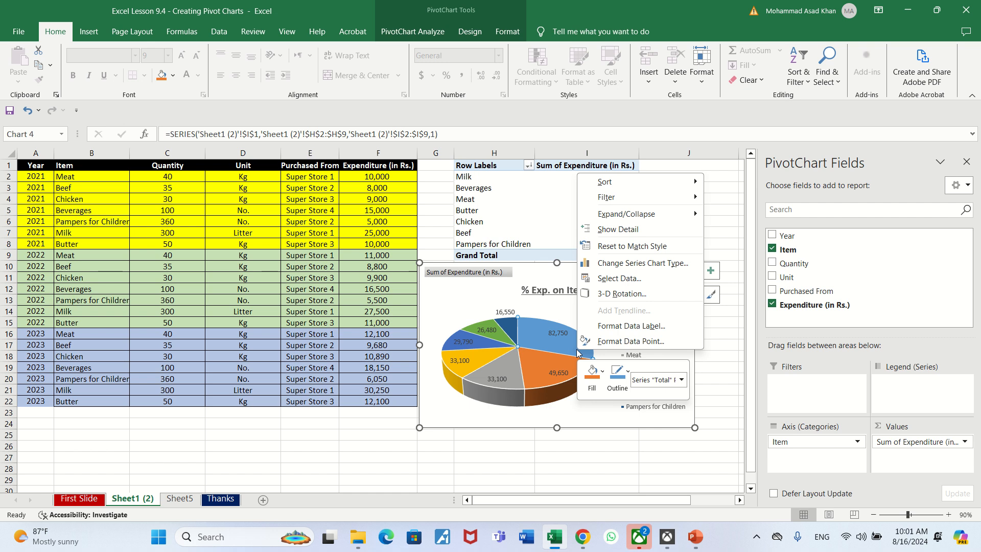
left_click(621, 326)
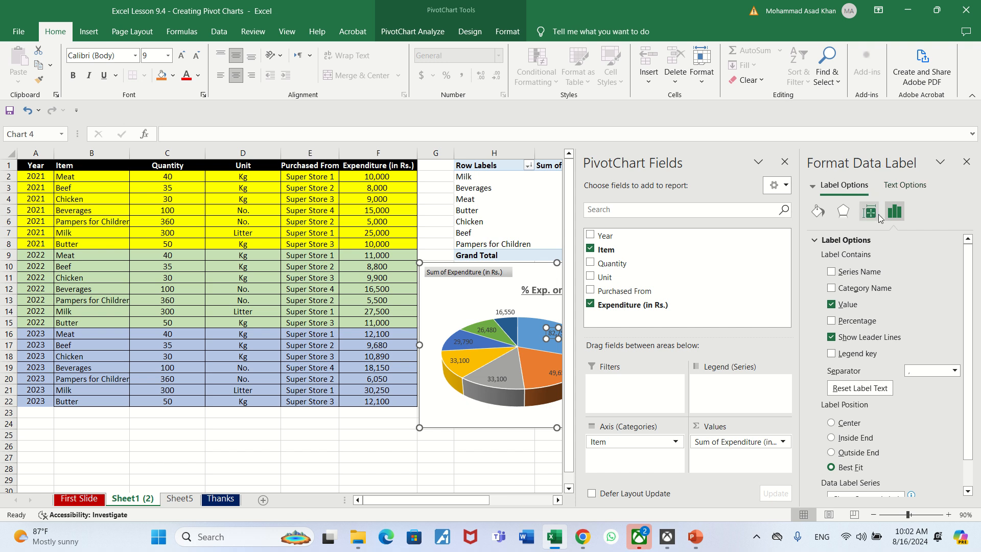
left_click(838, 321)
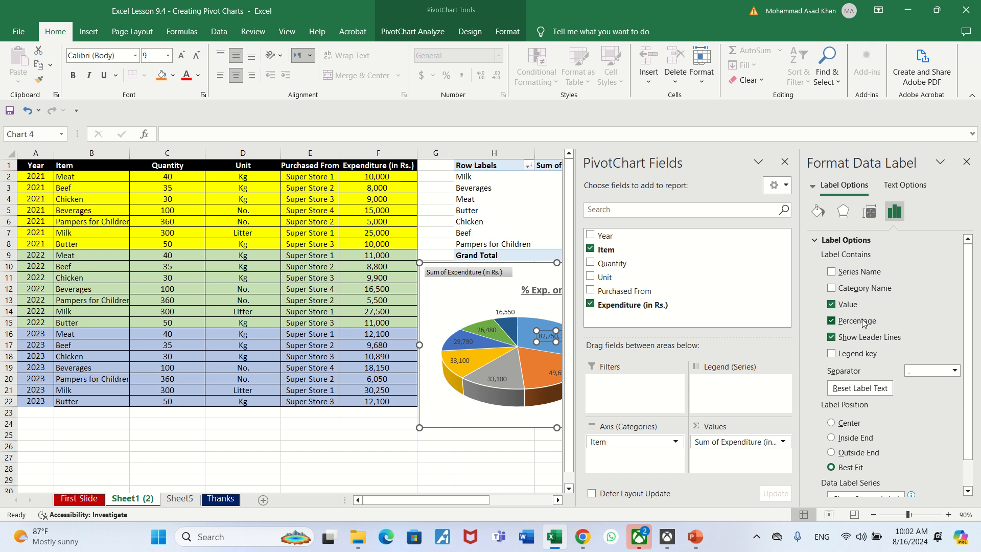
left_click(965, 162)
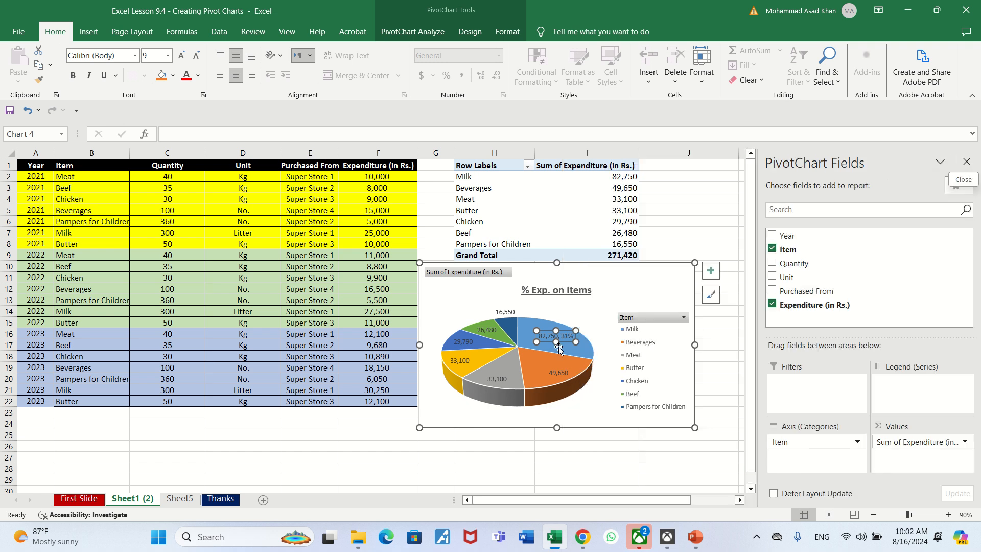
Show the percentage alongside the value in the data labels of every slice in the pie series.
left_click(579, 365)
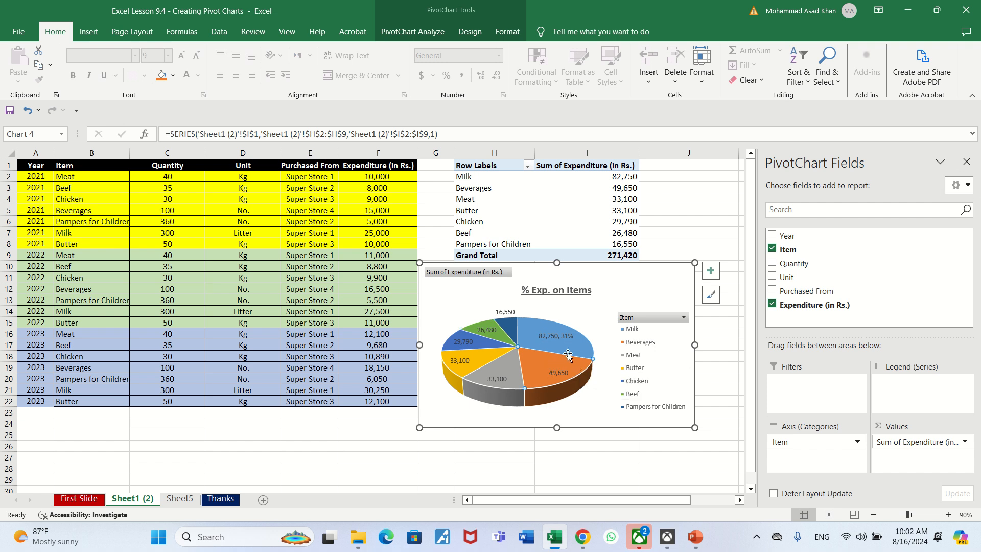
mouse_move(582, 352)
left_click(599, 352)
right_click(599, 351)
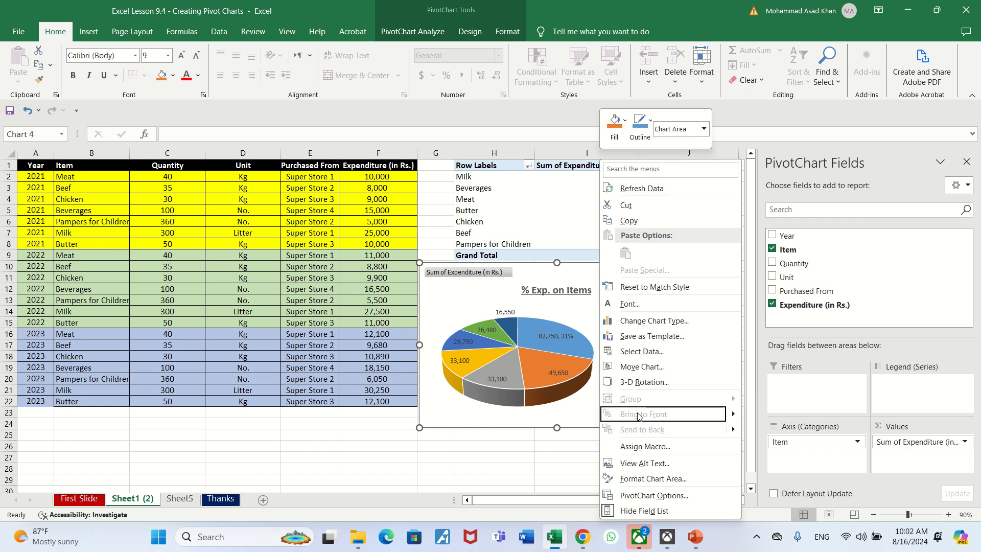
left_click(547, 364)
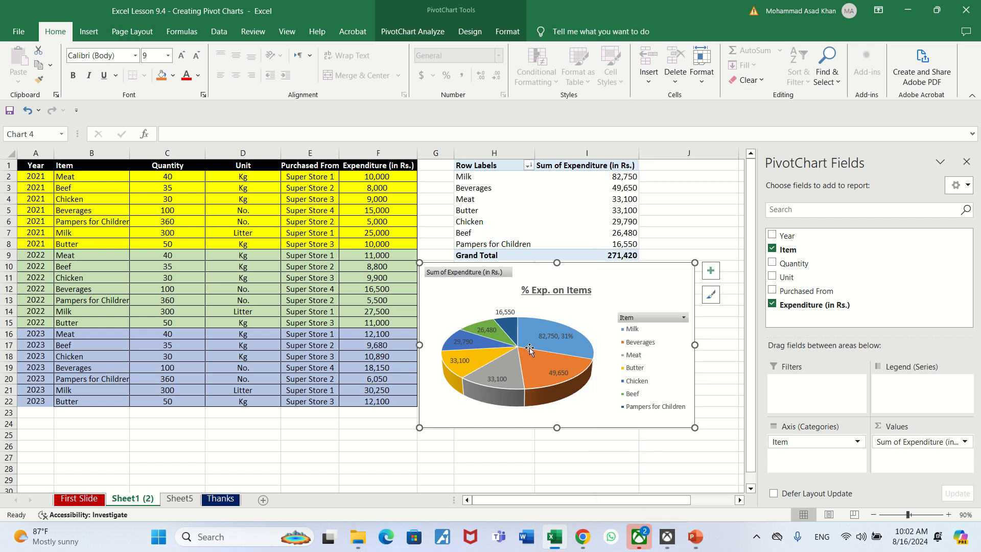
left_click(529, 349)
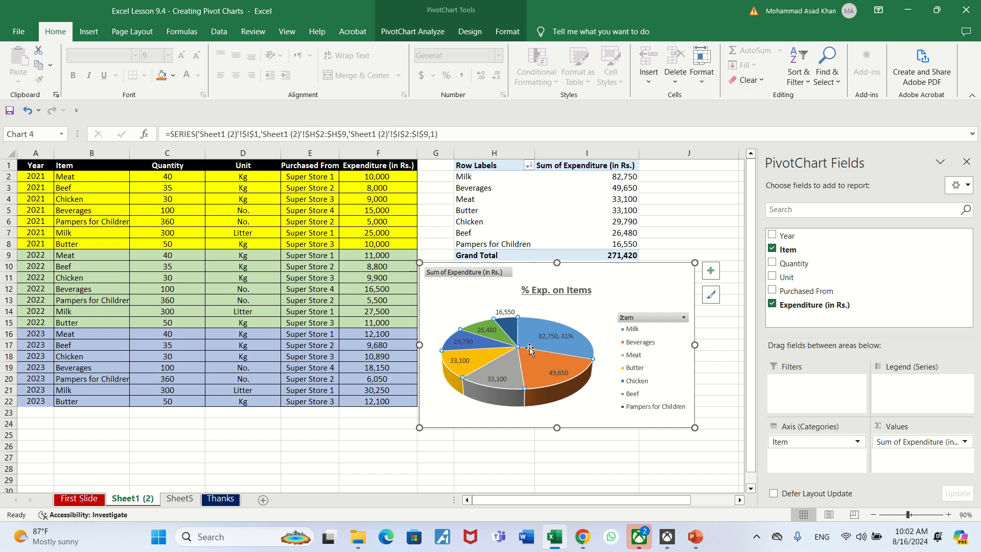
right_click(529, 349)
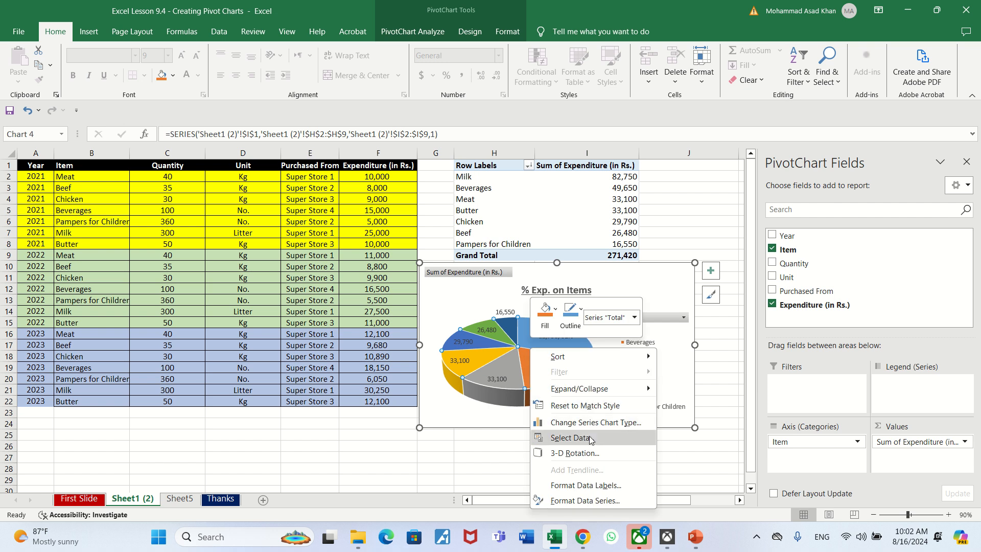
left_click(590, 482)
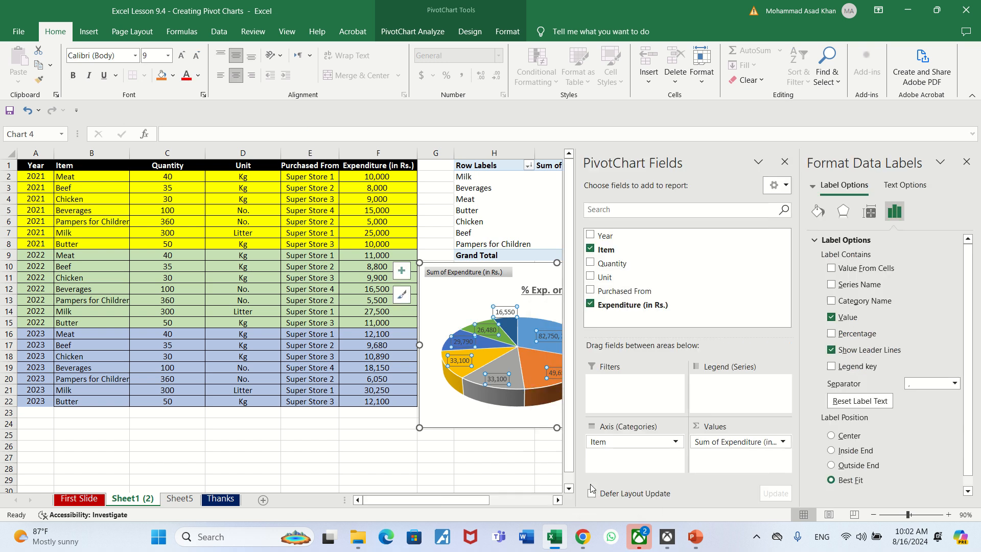
left_click(832, 334)
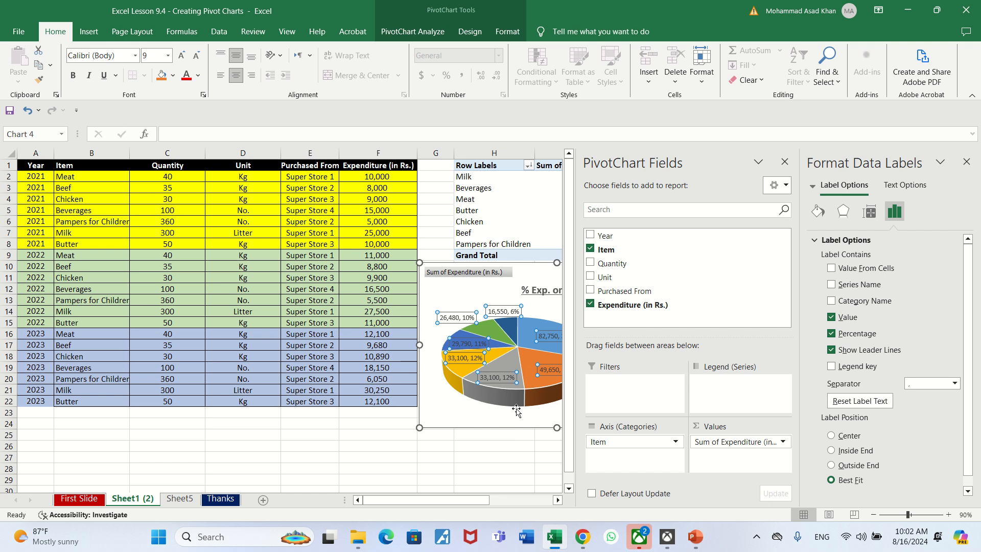
left_click(966, 162)
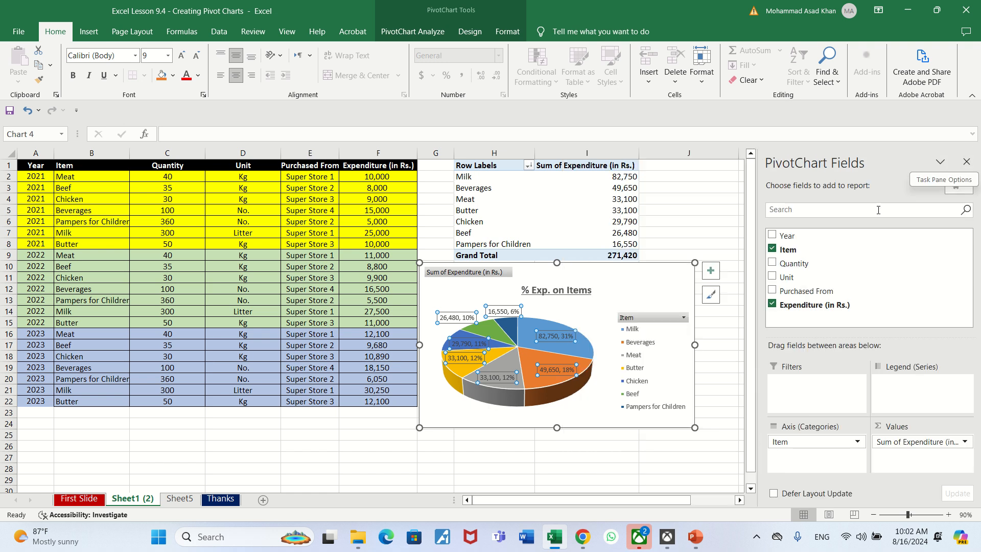
Move each slice's data label off the pie to a spot just outside its own slice, and deselect the chart.
left_click(590, 333)
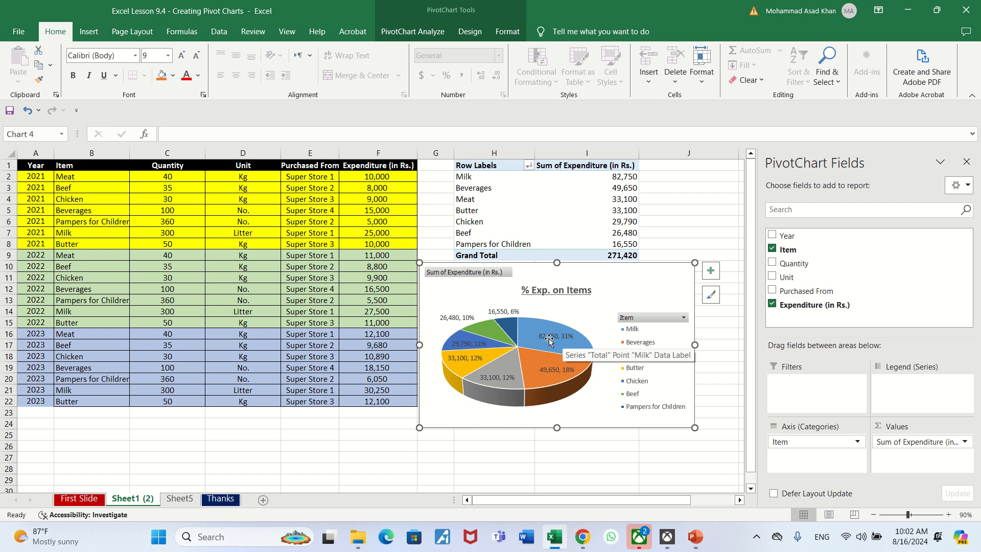
left_click_drag(548, 338, 575, 310)
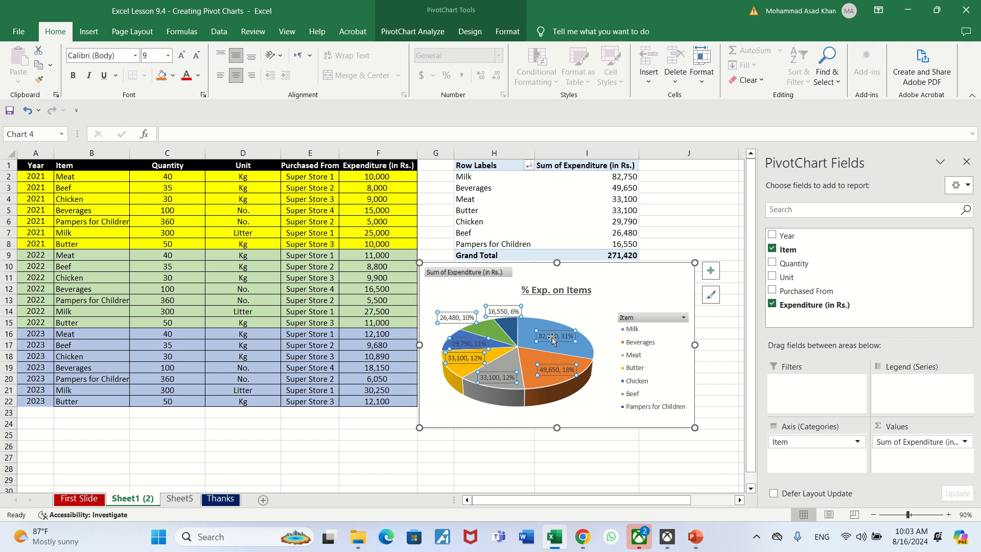
left_click_drag(554, 336, 579, 309)
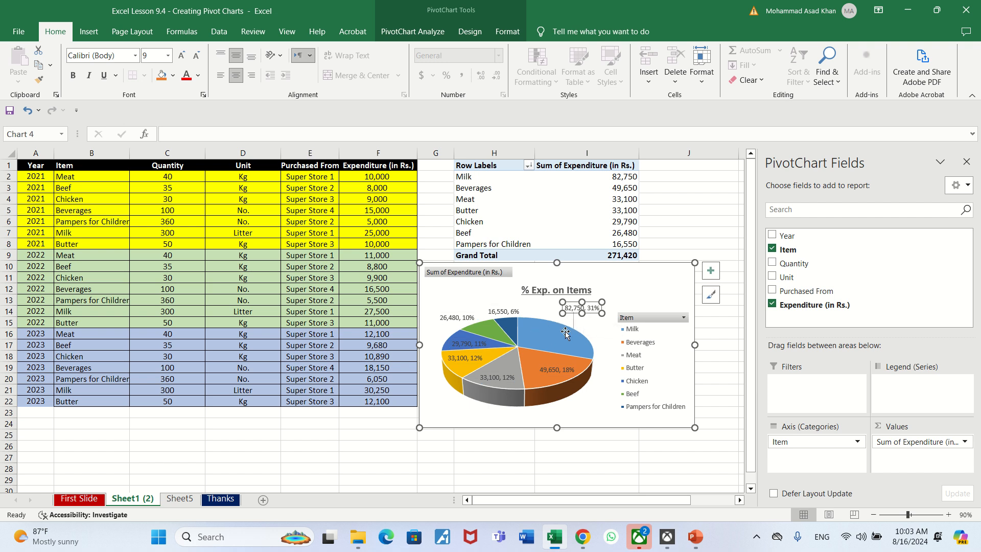
left_click(557, 369)
left_click_drag(557, 369, 583, 407)
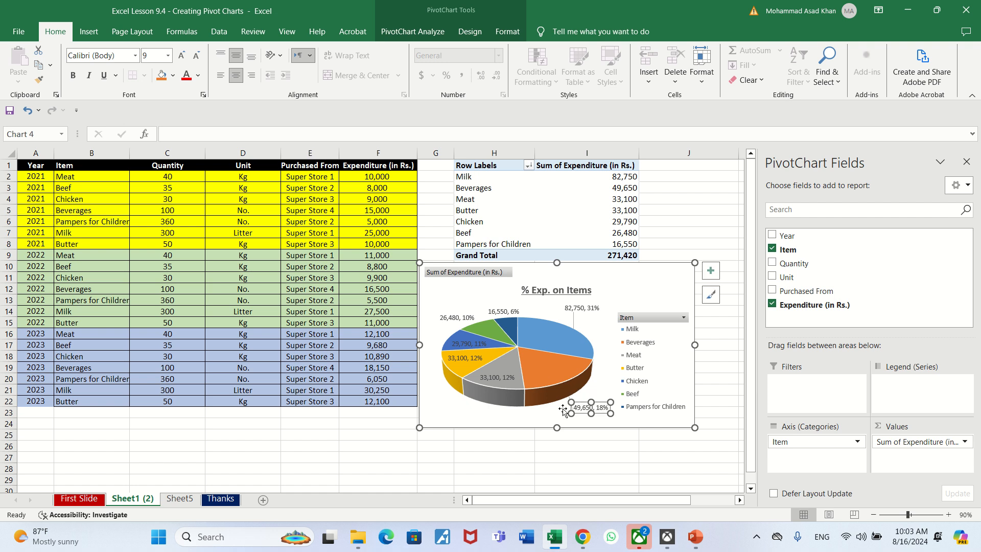
left_click(491, 378)
left_click_drag(490, 378, 480, 414)
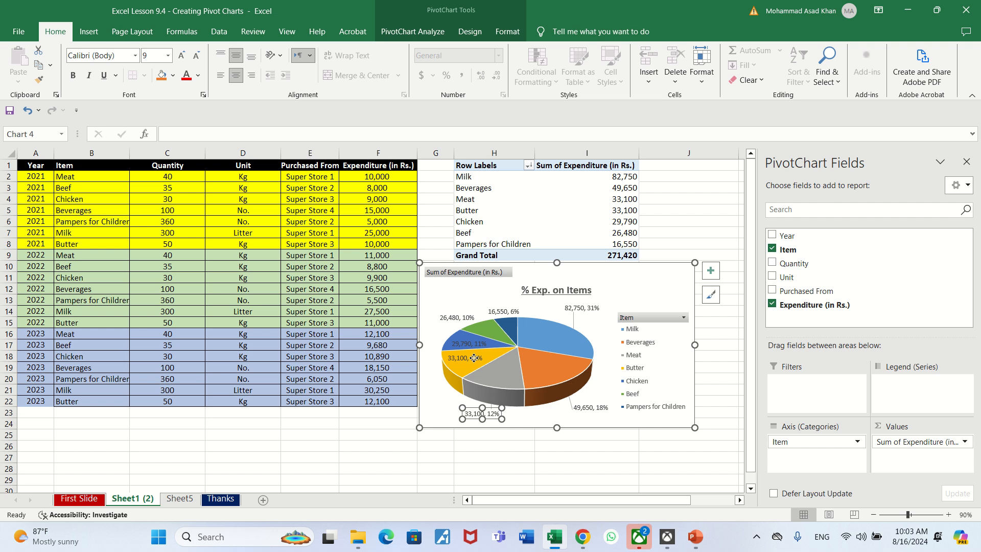
left_click_drag(474, 358, 448, 399)
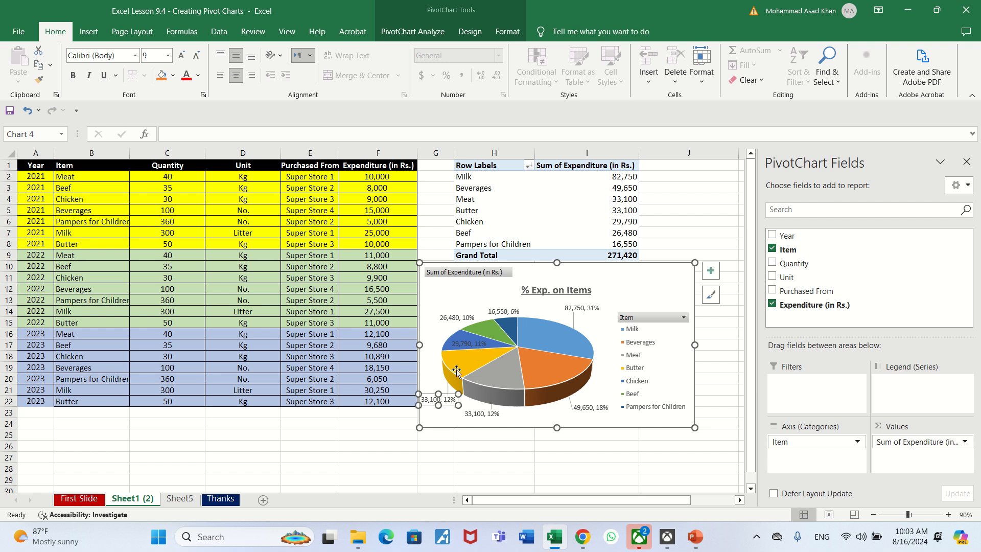
left_click(470, 343)
left_click_drag(470, 343, 490, 294)
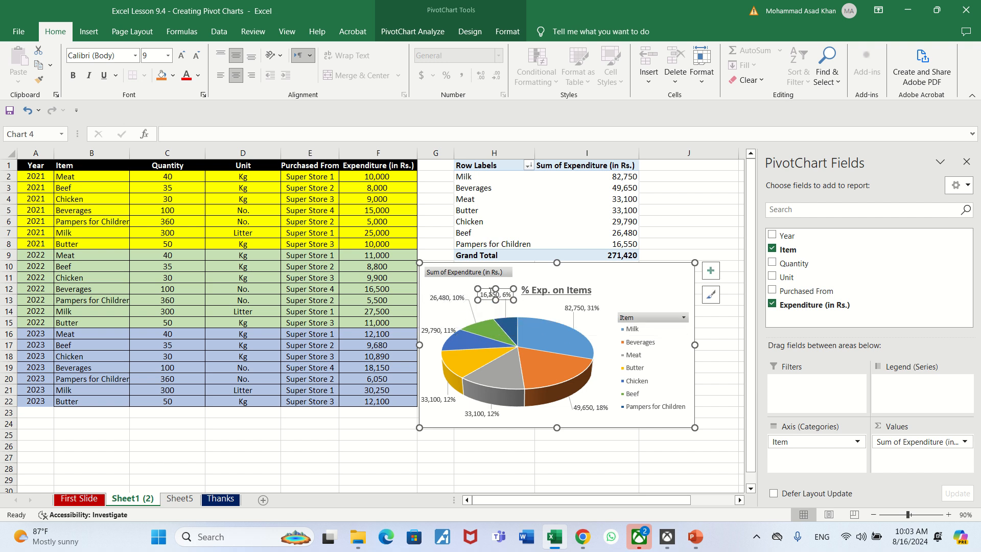
left_click(690, 232)
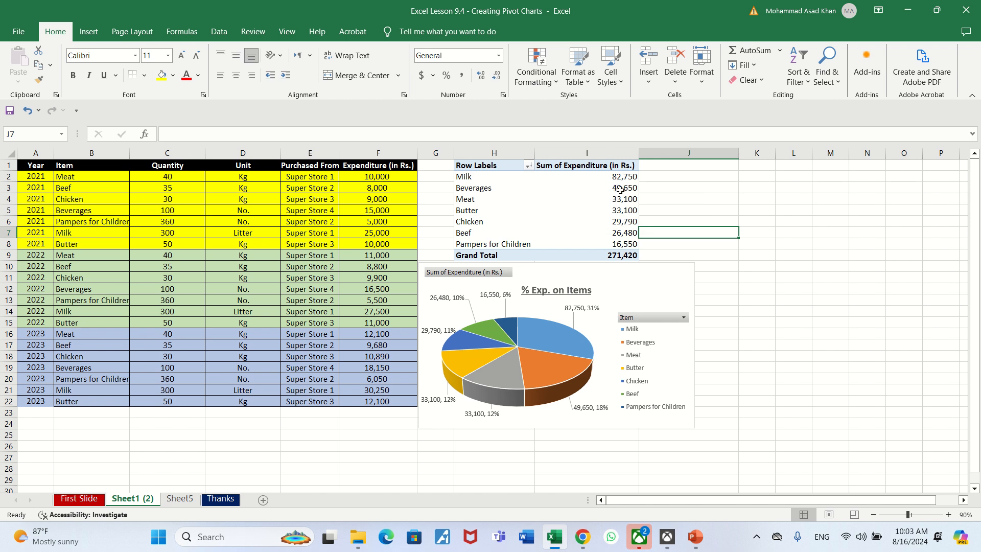
Insert a slicer for the Item field of the pie chart and move it clear of the chart, over the source data.
mouse_move(618, 189)
left_click(534, 349)
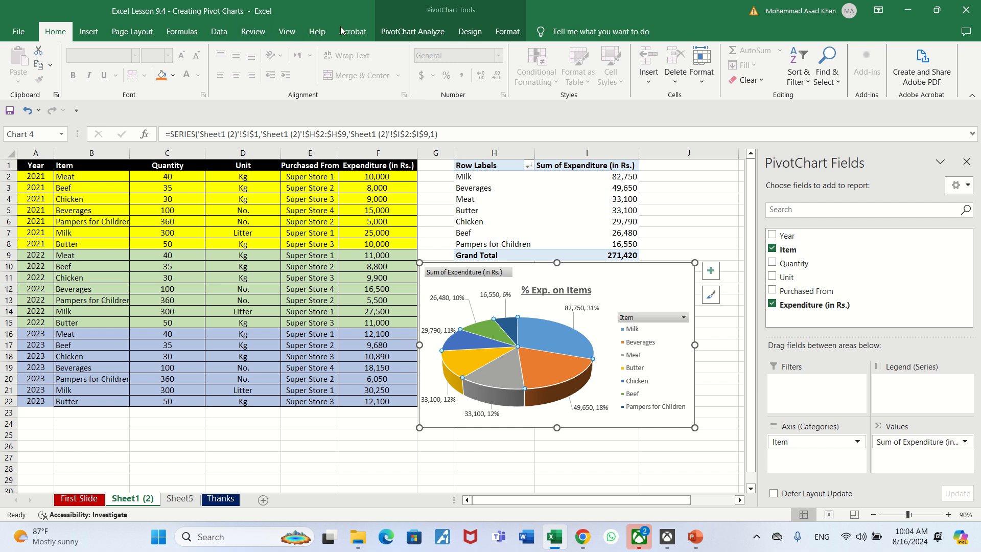
left_click(384, 32)
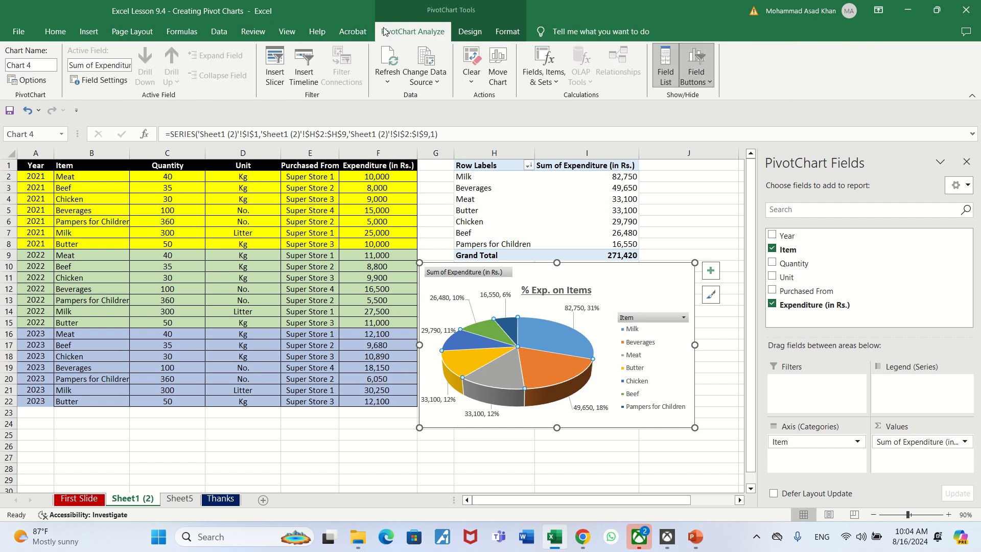
left_click(278, 77)
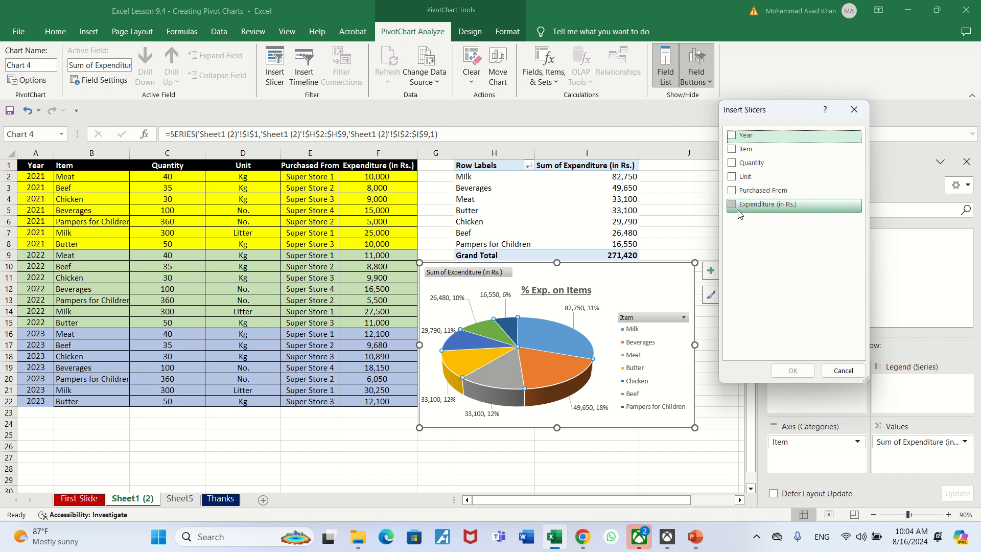
left_click(732, 150)
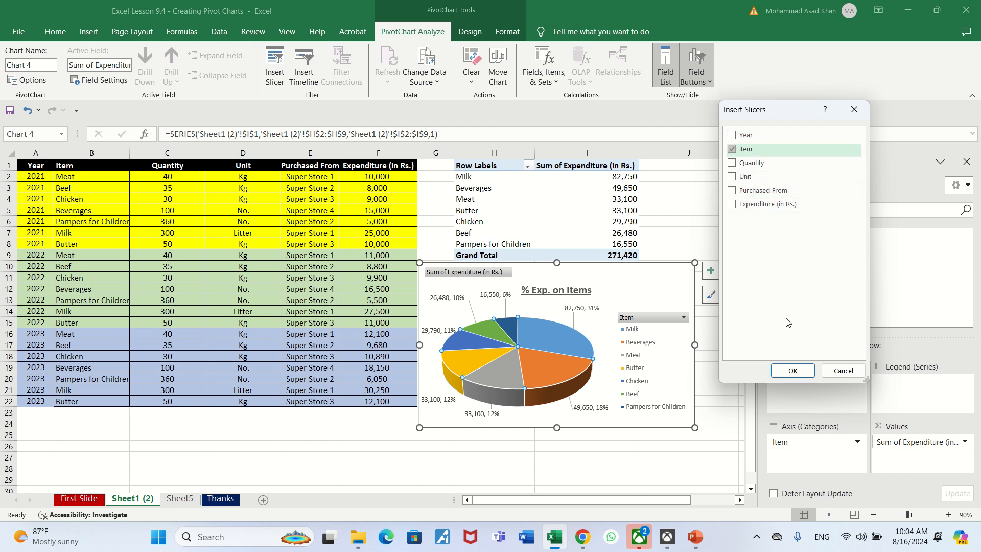
left_click(791, 371)
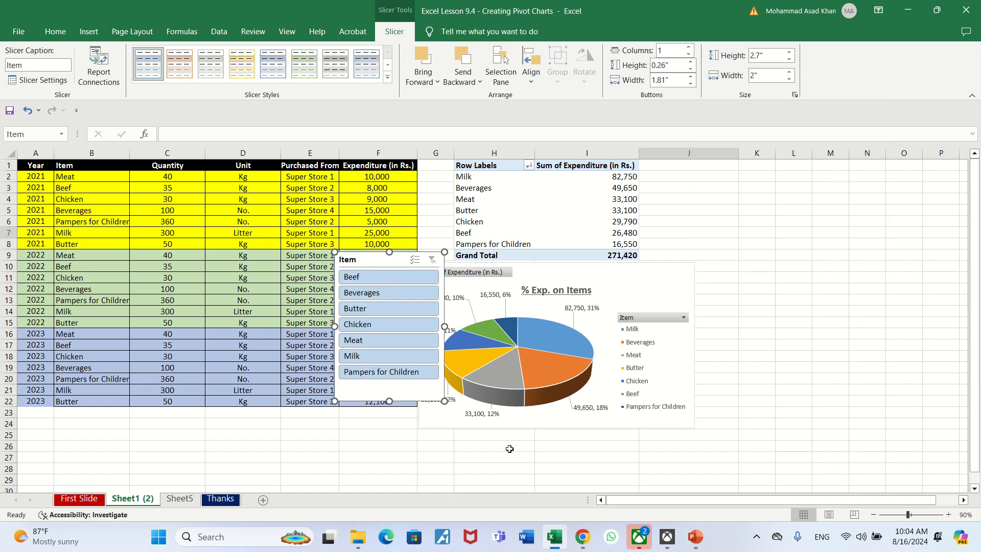
left_click_drag(377, 263, 303, 194)
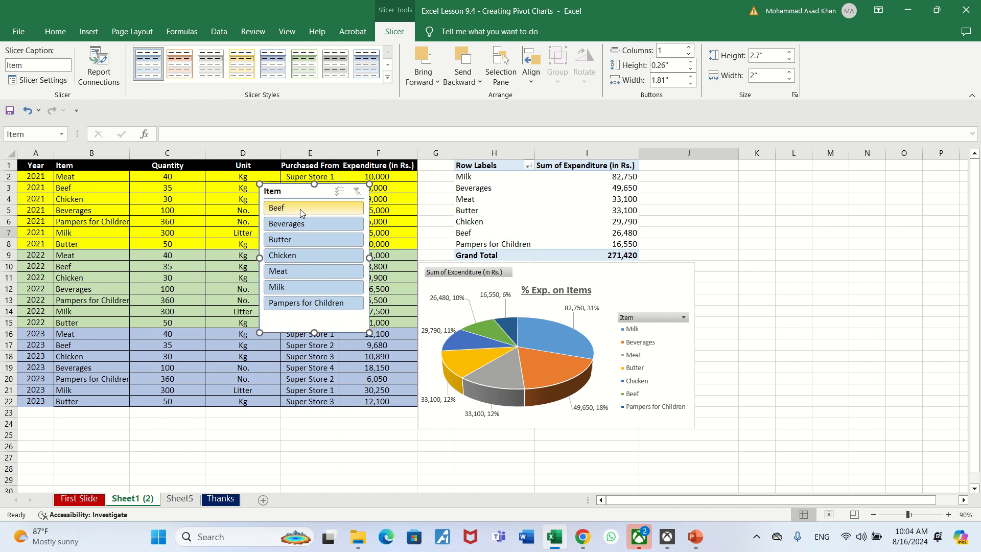
Filter the chart to Beef, Butter and Milk with the Item slicer, and move the slicer to the empty columns beyond the pivot table and chart.
left_click(301, 209)
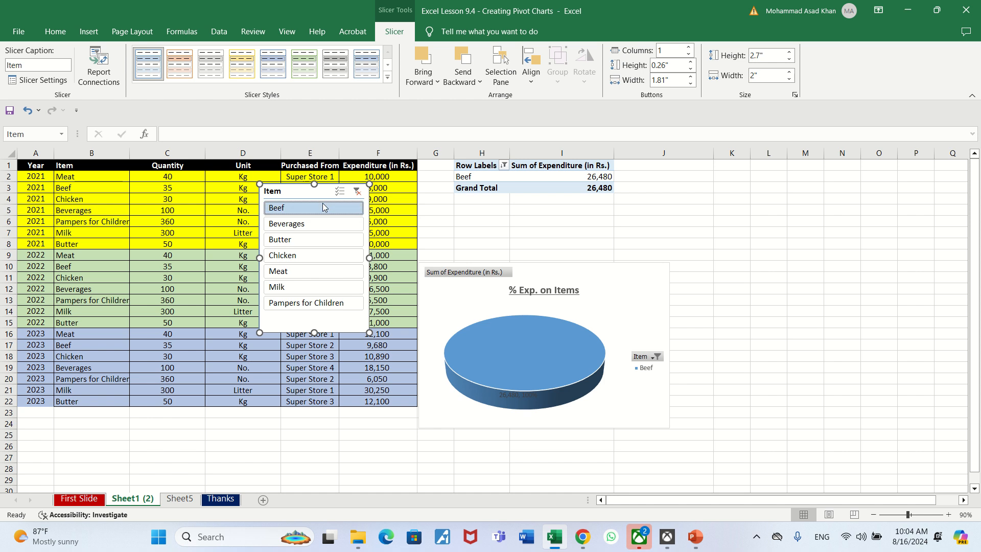
left_click(318, 242, "ctrl")
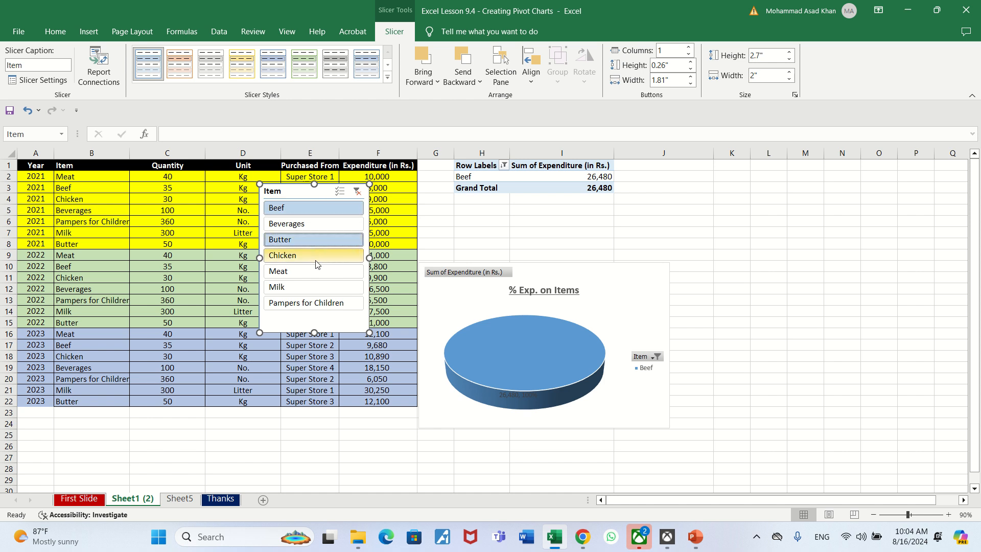
left_click(311, 289, "ctrl")
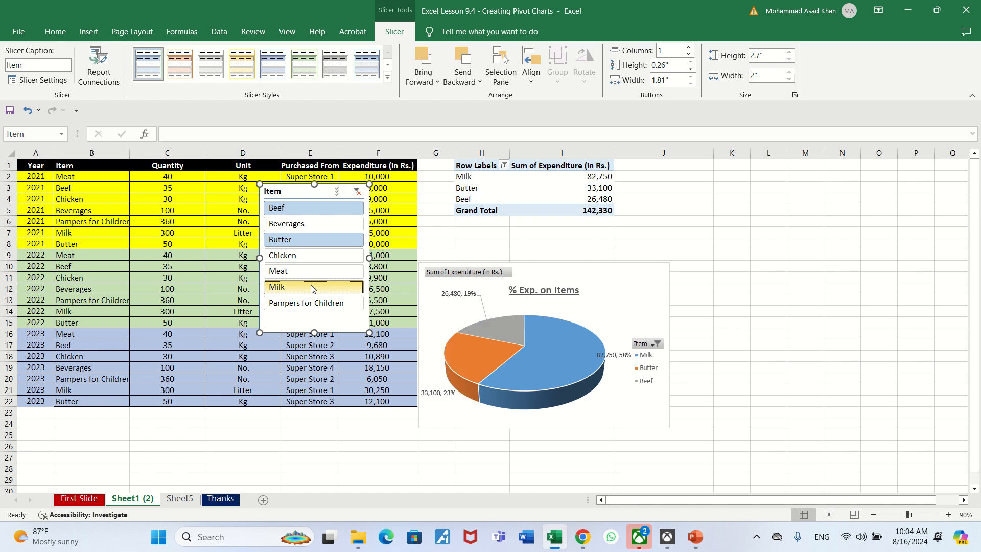
mouse_move(527, 361)
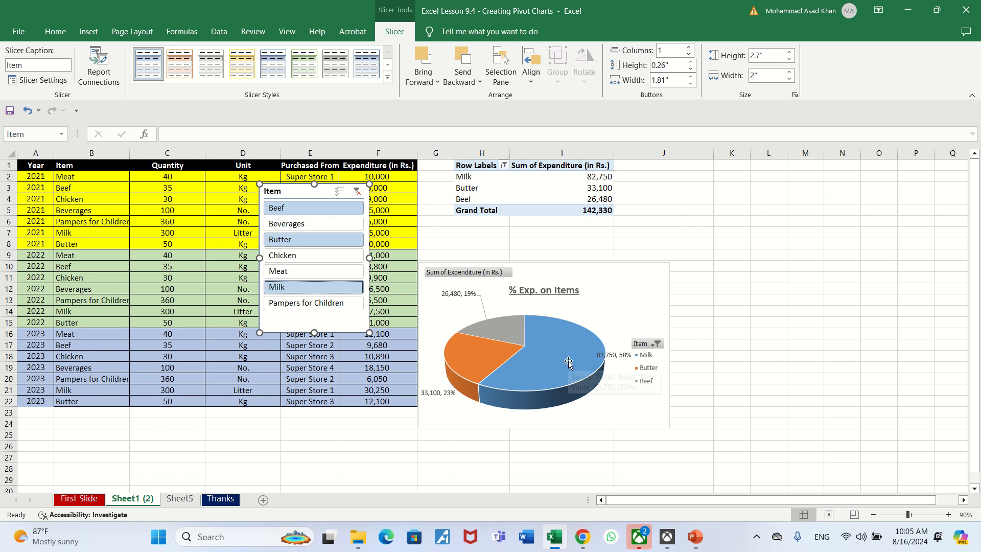
mouse_move(573, 363)
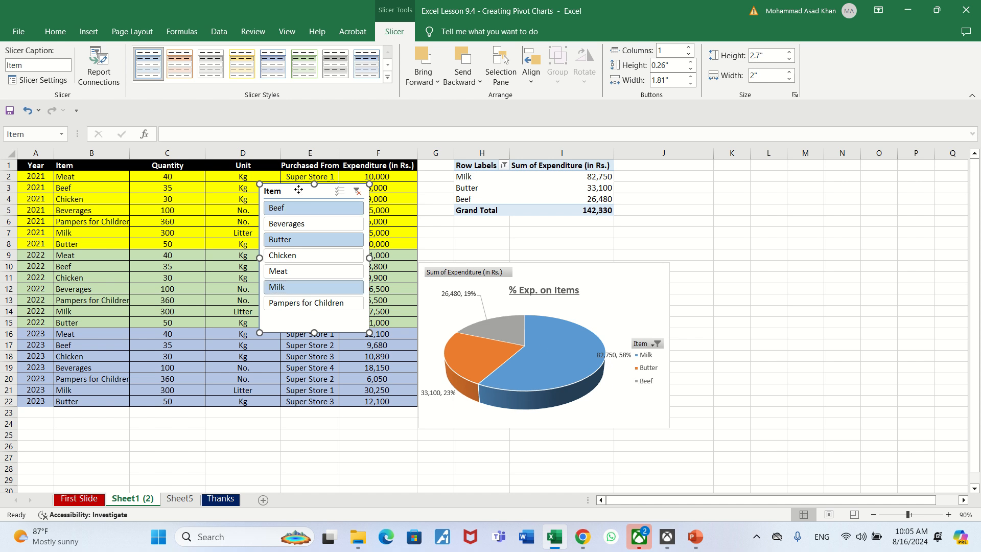
left_click_drag(301, 192, 717, 170)
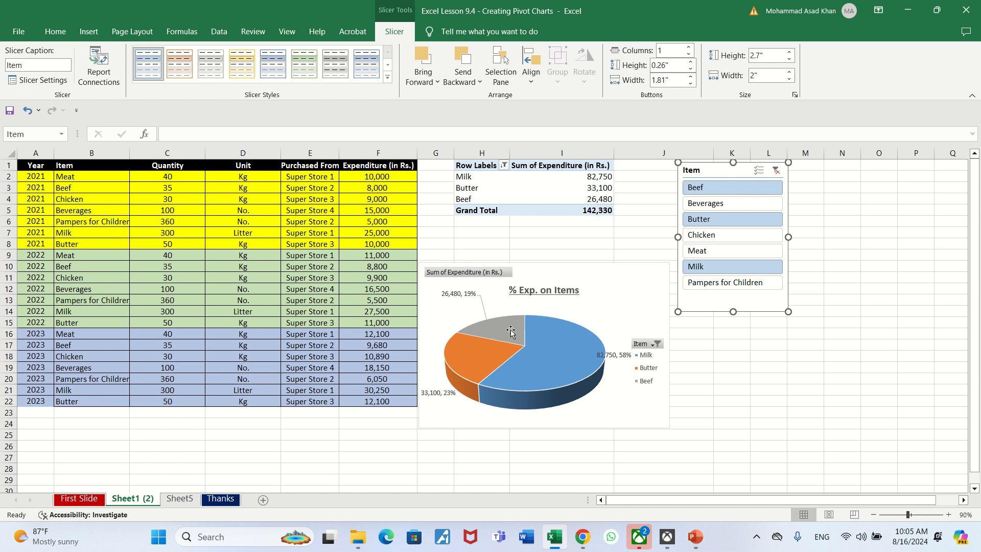
Open the Thanks sheet of the workbook.
left_click(225, 504)
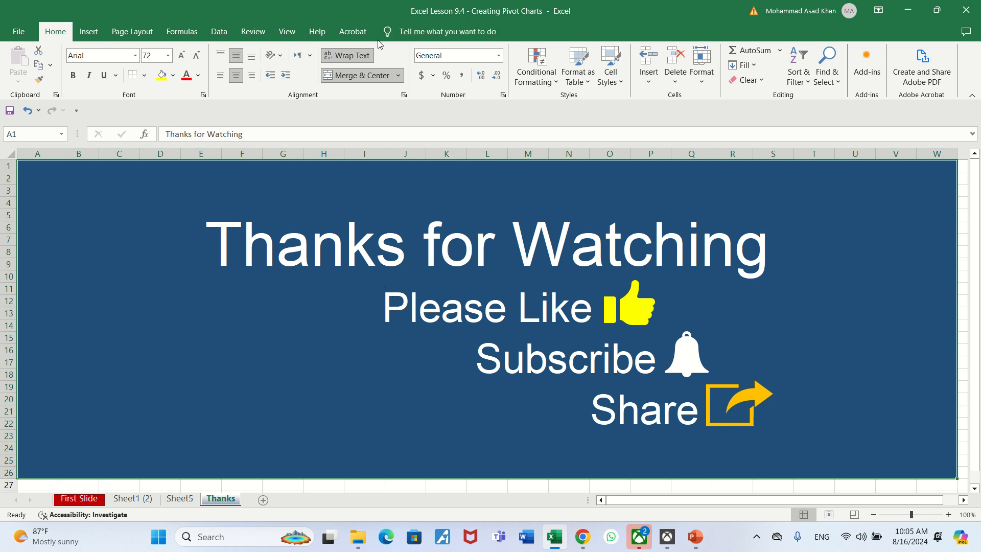
mouse_move(409, 5)
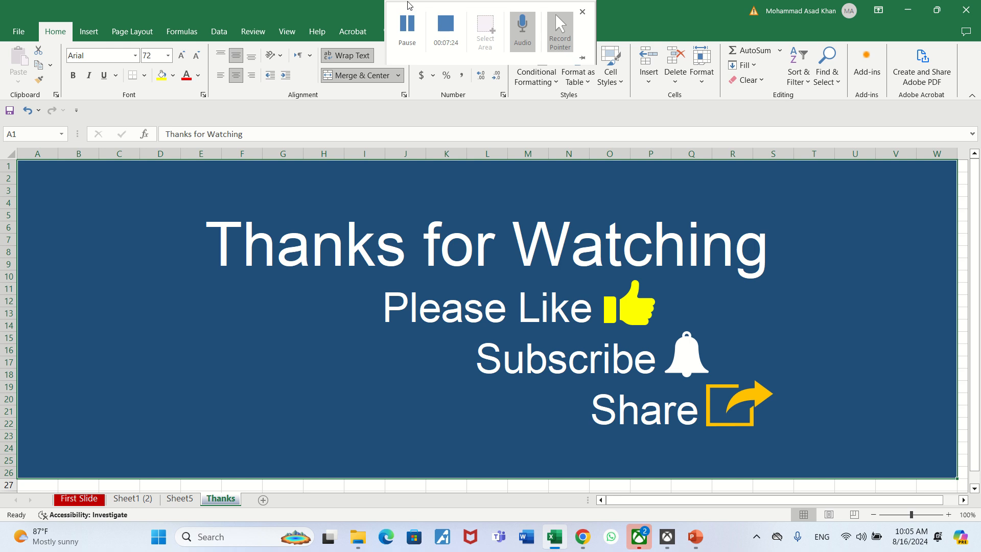